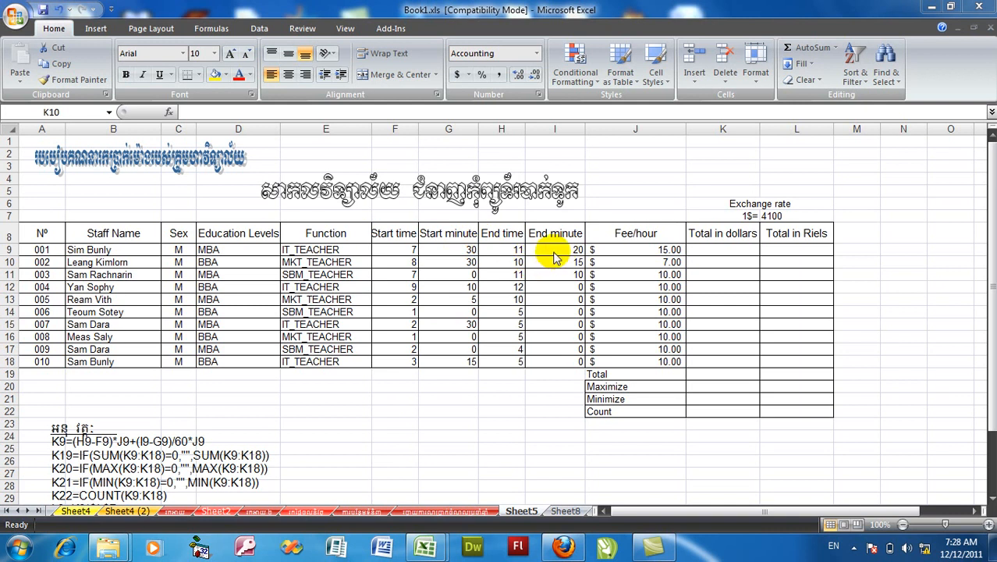
Begin the Total in dollars formula in K9 with the whole-hours part, =(H9-F9)*J9.
click(654, 250)
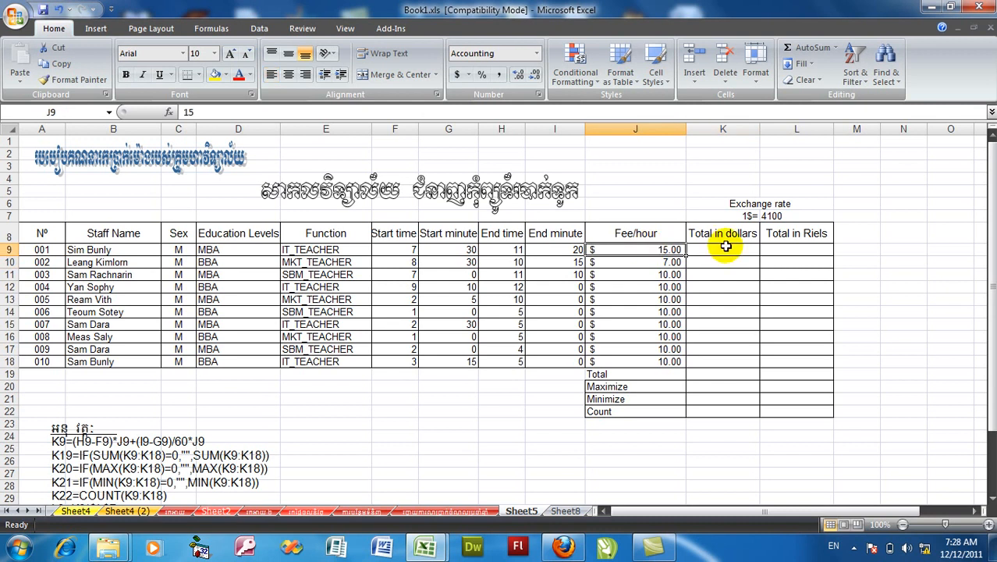
click(717, 248)
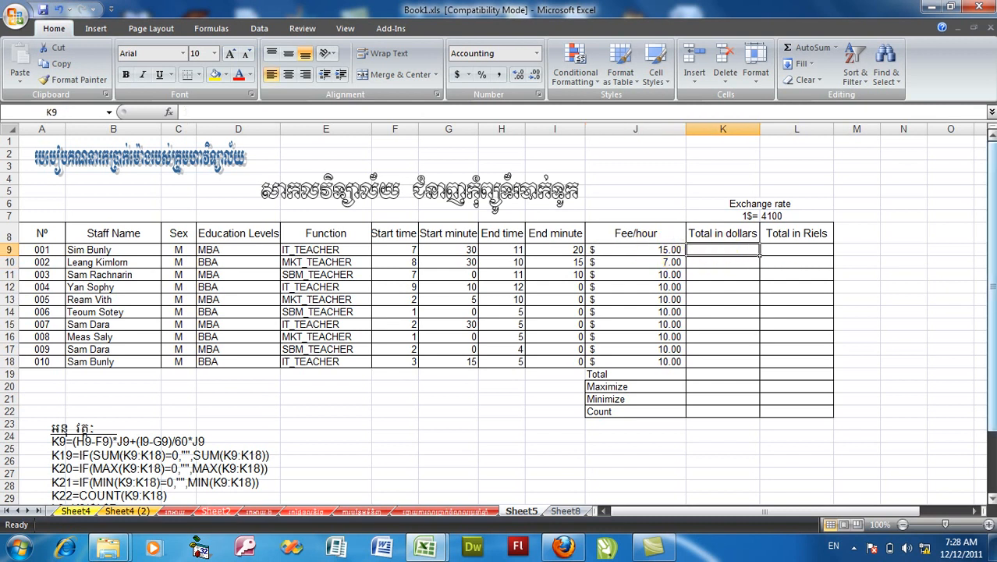
text(=)
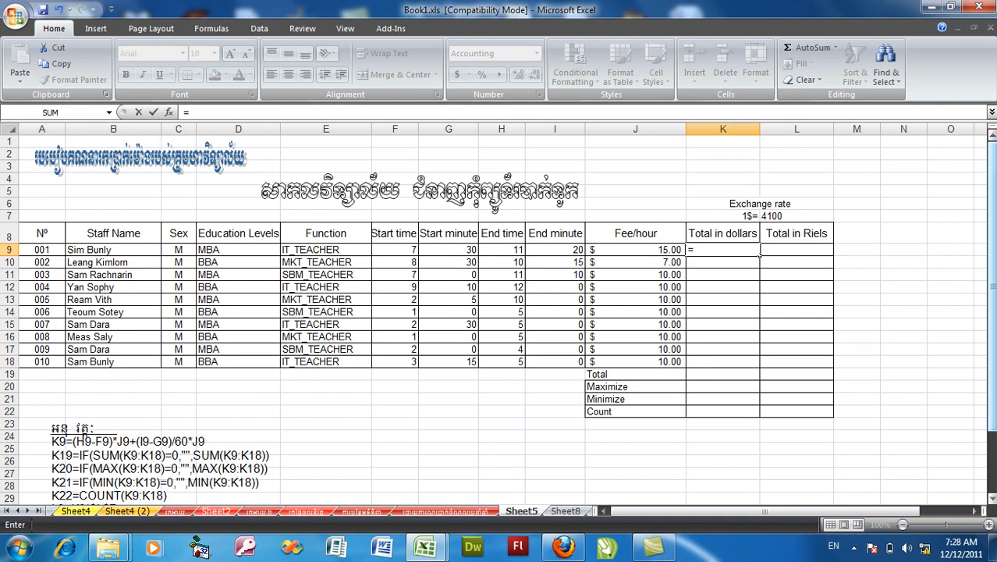
text(()
click(503, 248)
text(-)
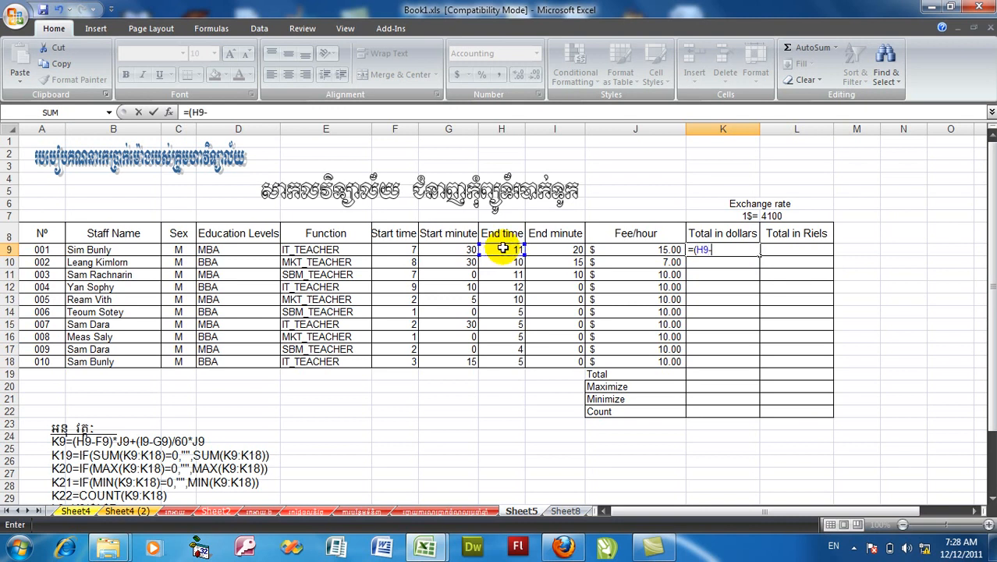
click(386, 250)
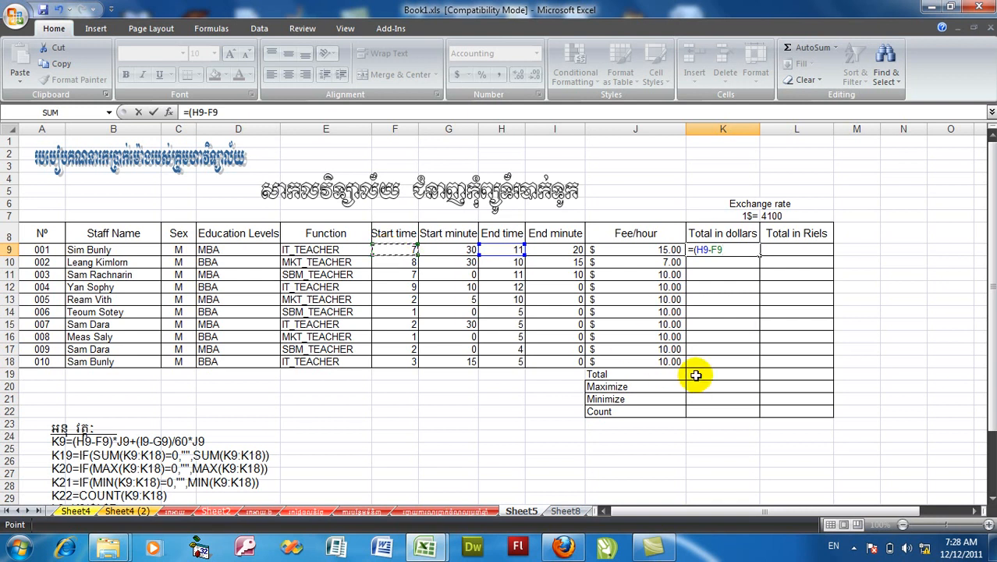
text()*)
click(626, 250)
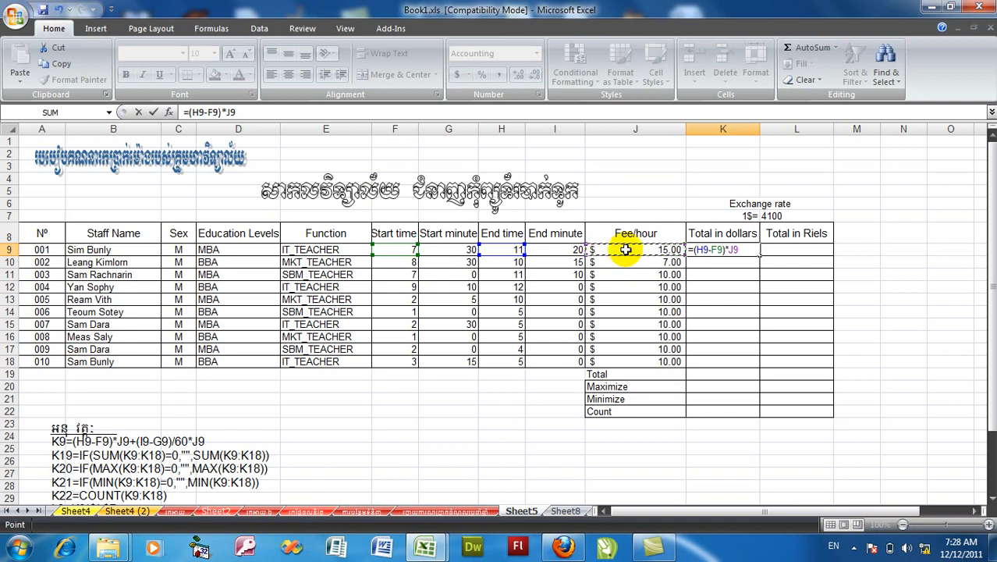
Complete the K9 formula with the minutes part, +(I9-G9)/60*J9, and copy it down through K18.
text(+()
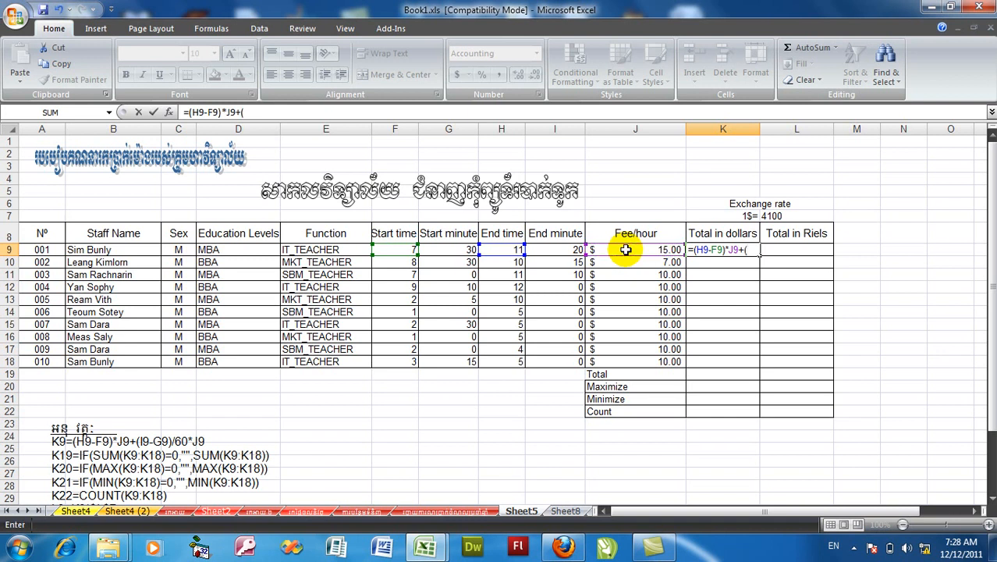
click(556, 254)
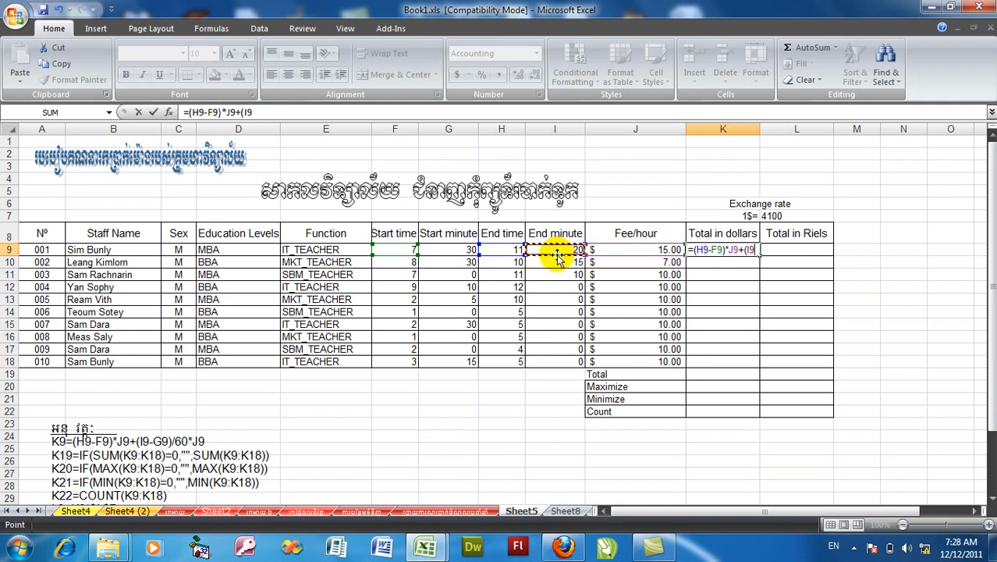
text(-)
click(461, 250)
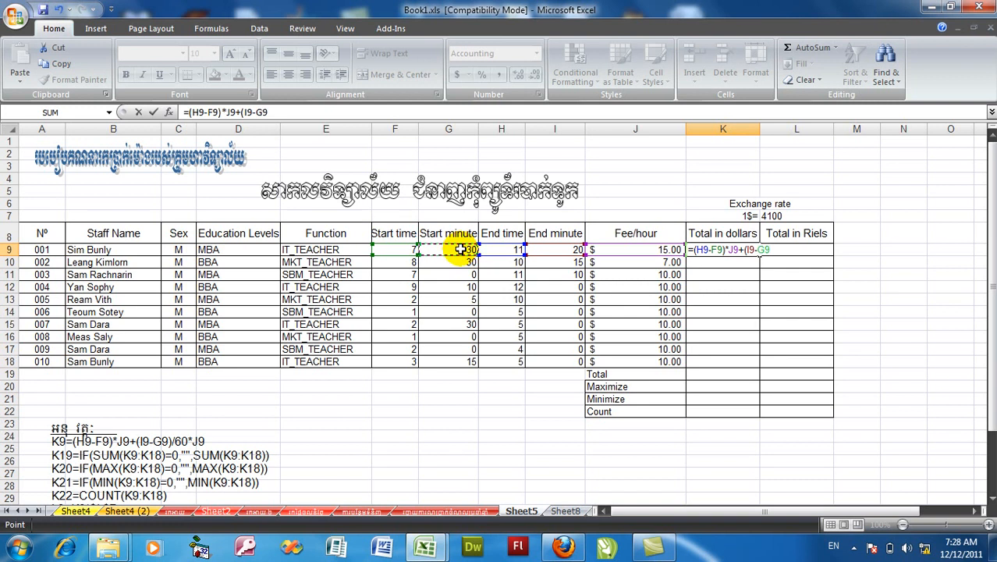
text()/60*)
click(460, 249)
click(644, 249)
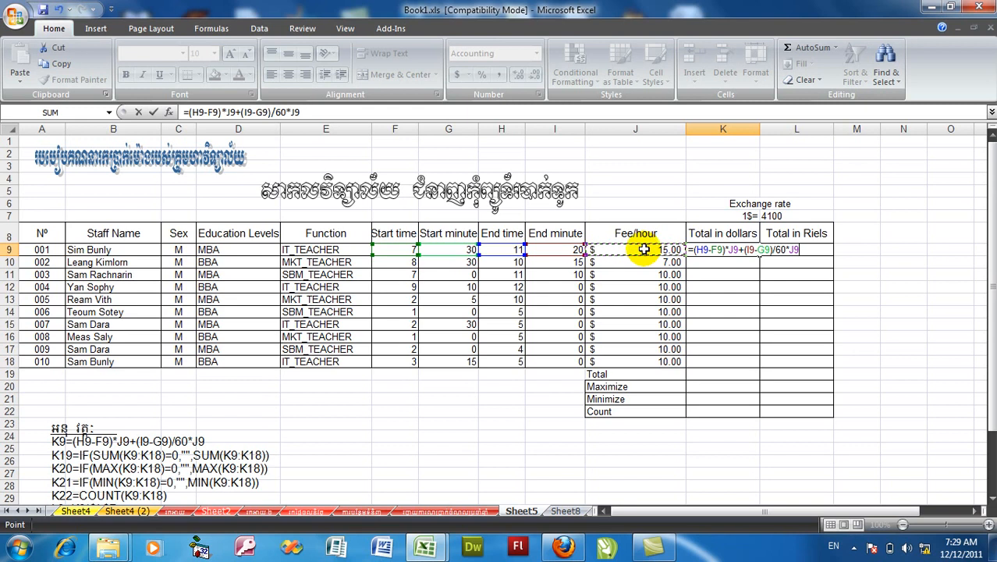
key(Return)
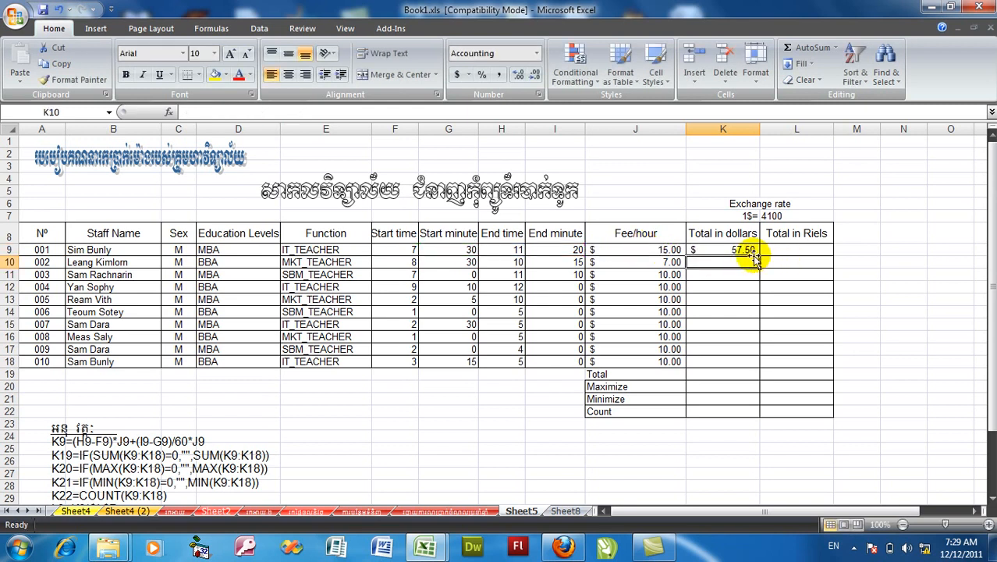
click(718, 251)
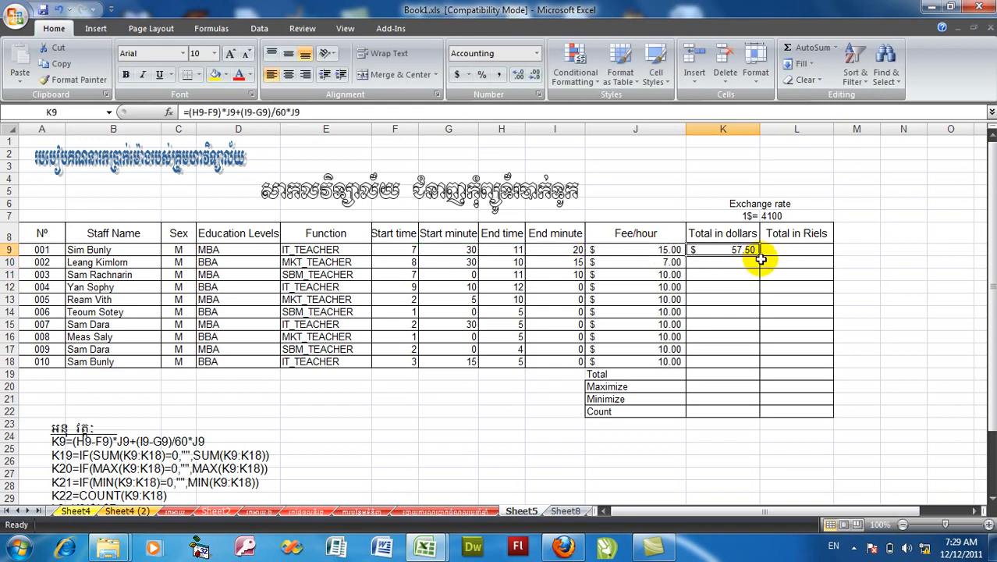
drag(760, 264, 739, 365)
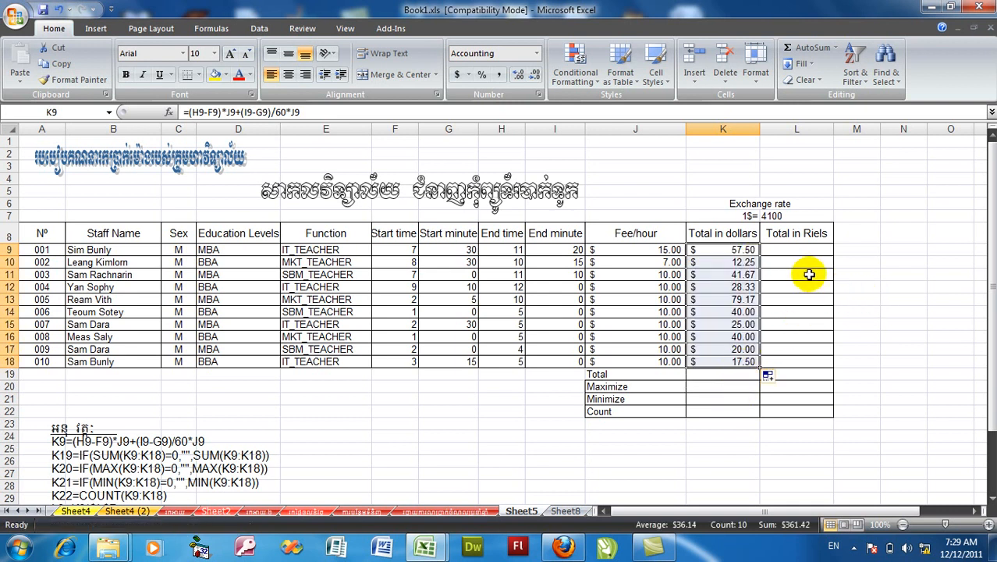
Enter =K9*$L$7 in L9 for Total in Riels, dismissing the color scheme prompt, and copy it down through L18.
click(795, 247)
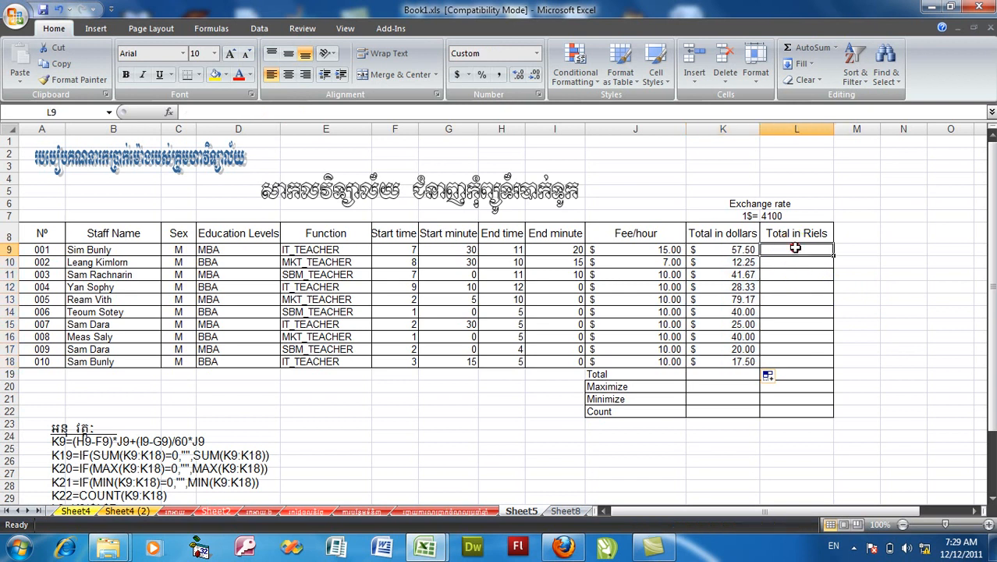
text(=)
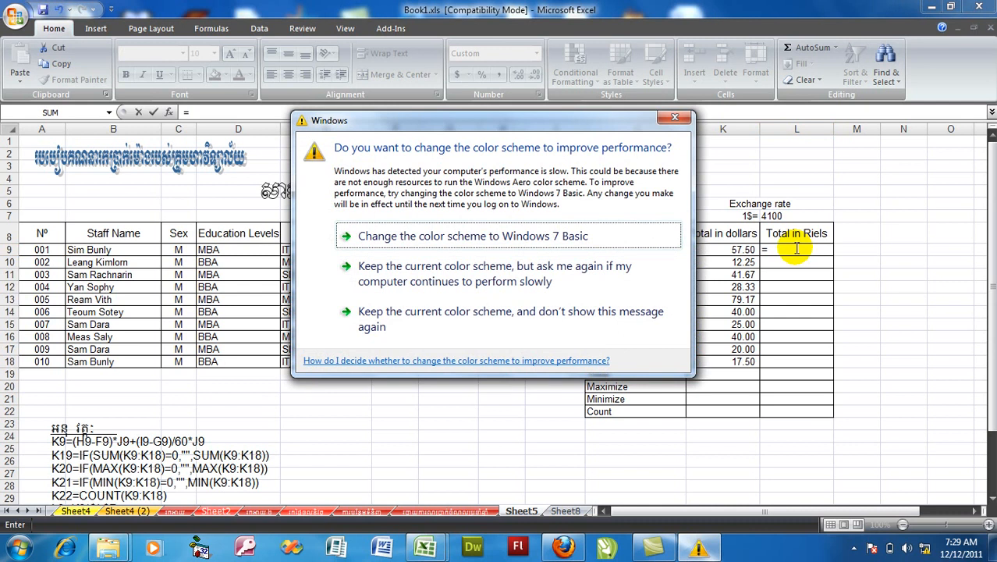
click(685, 120)
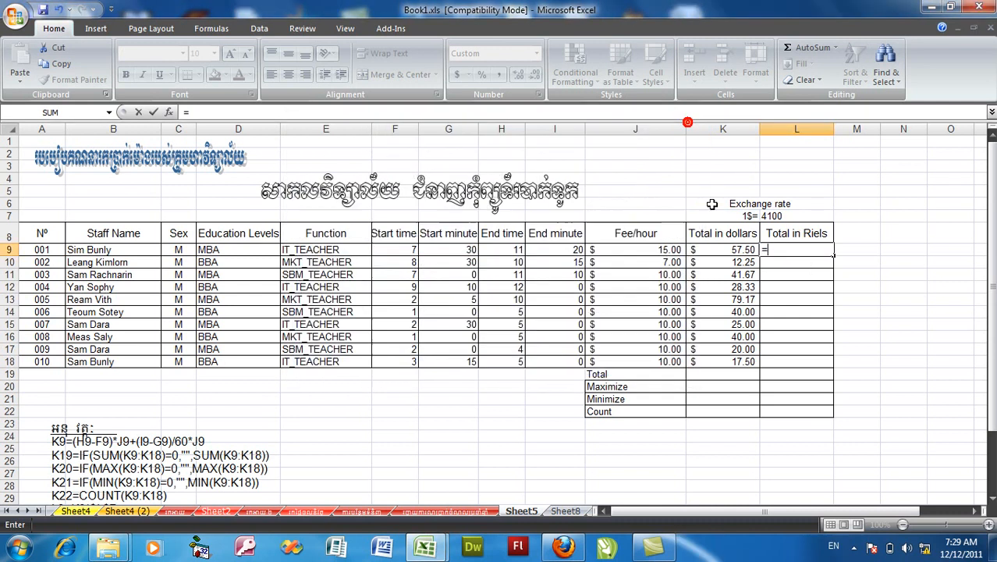
click(724, 250)
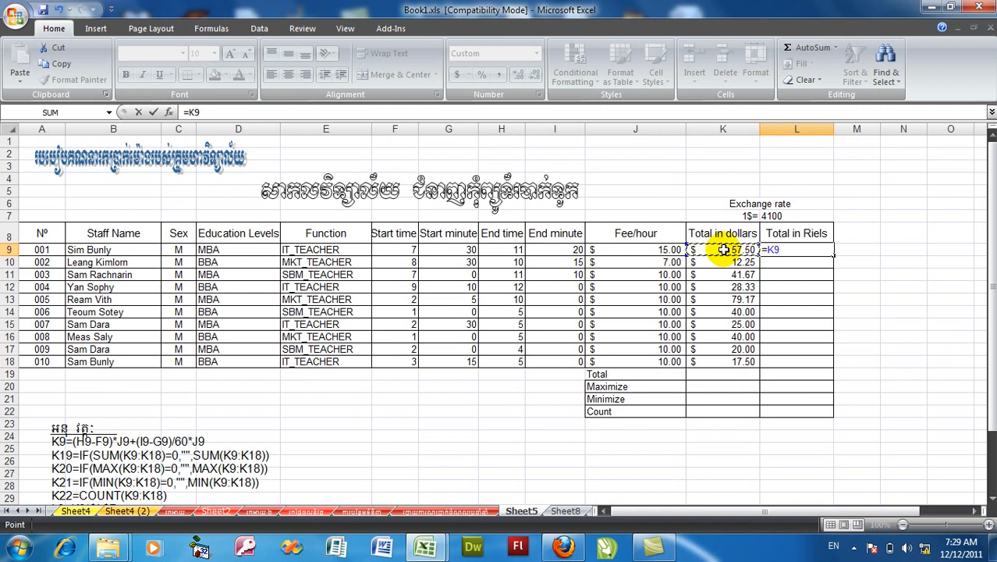
text(*)
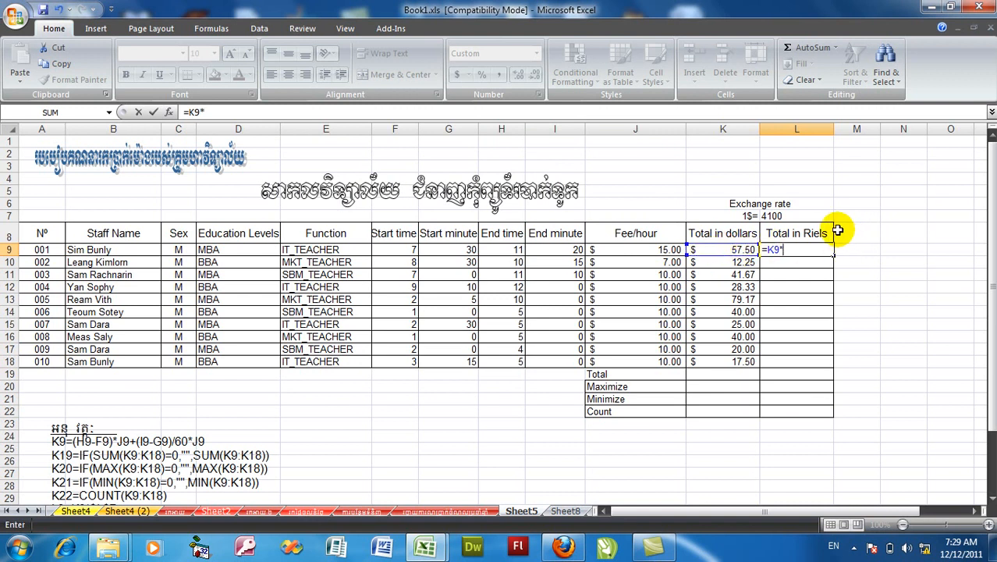
click(780, 217)
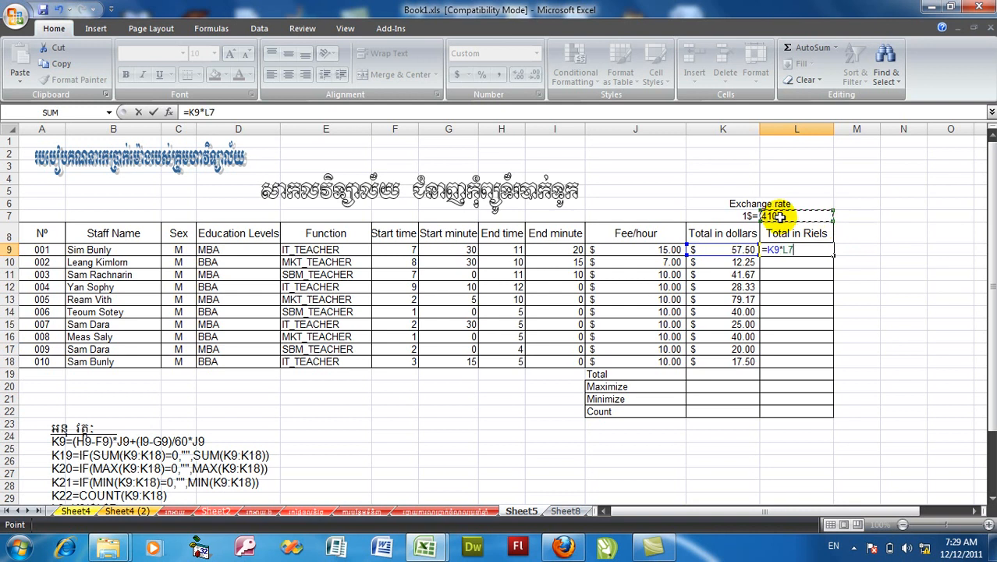
key(F4)
key(Return)
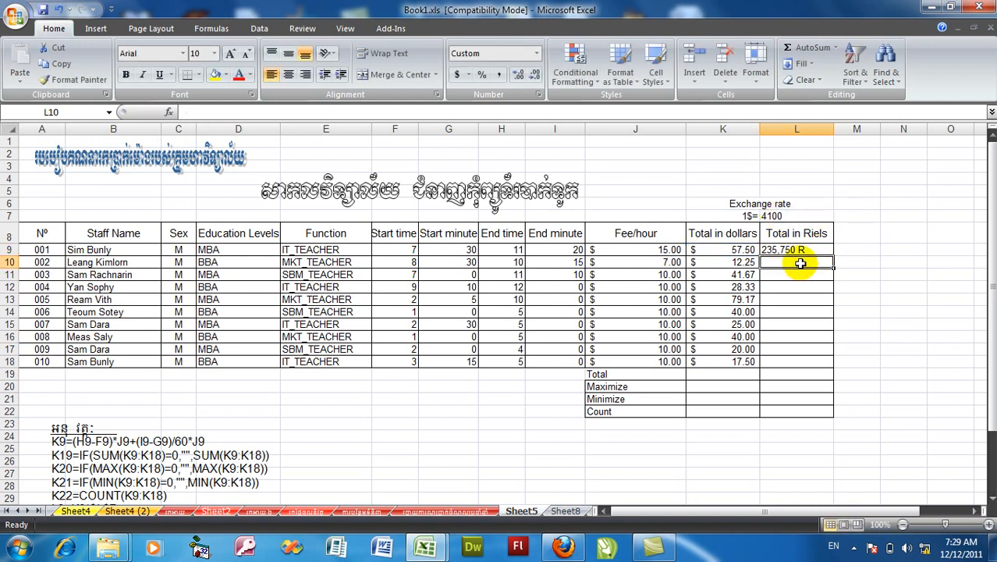
click(798, 250)
drag(834, 256, 832, 364)
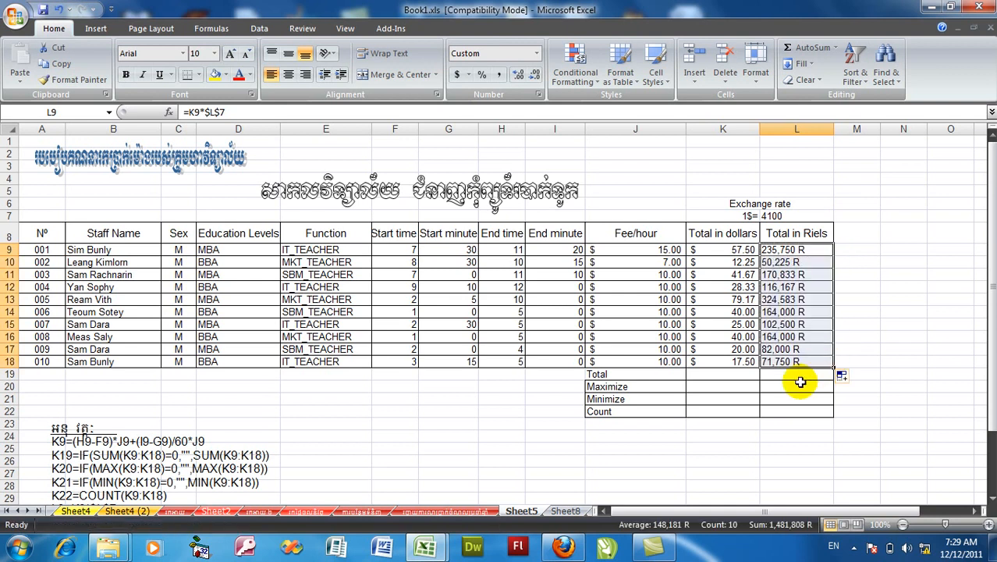
Begin the dollar Total formula in K19 with the blank-if-zero condition, =IF(SUM(K9:K18)=0,"",.
click(739, 373)
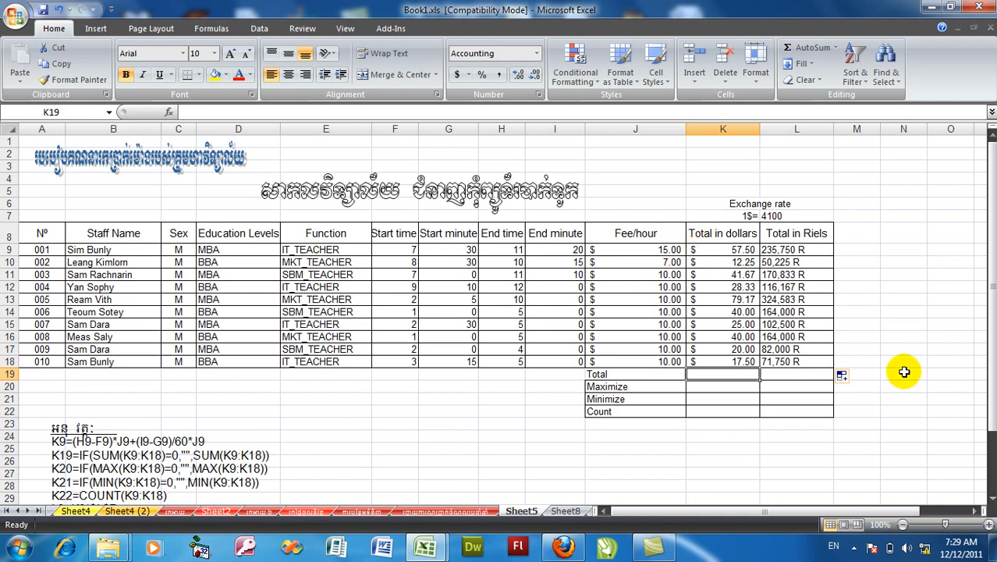
text(=)
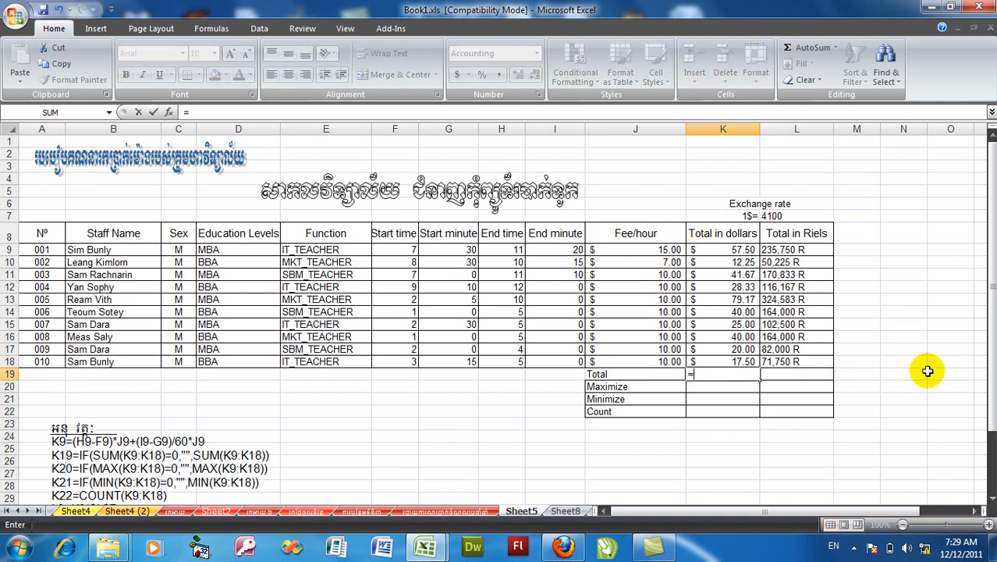
text(if)
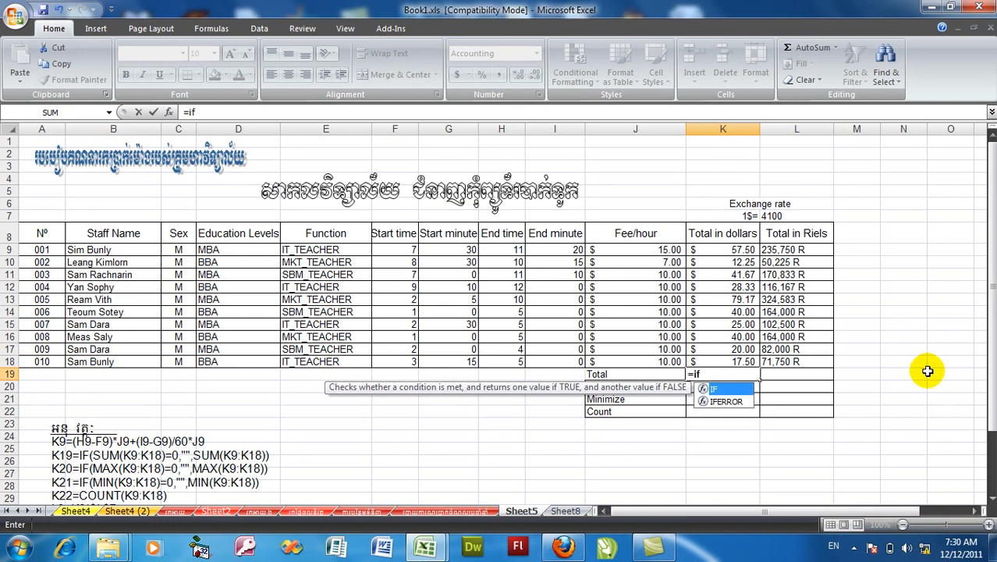
text((sum)
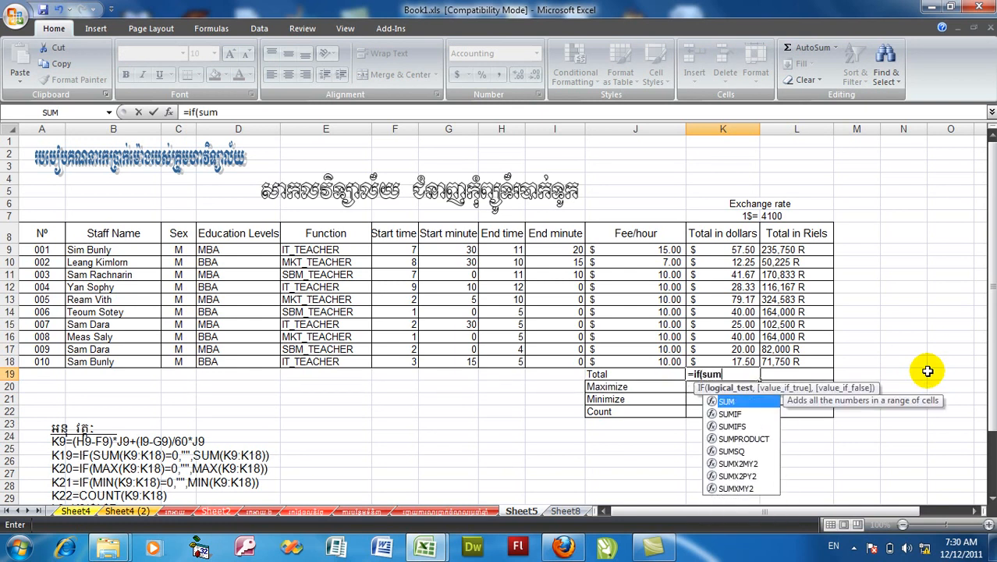
text(()
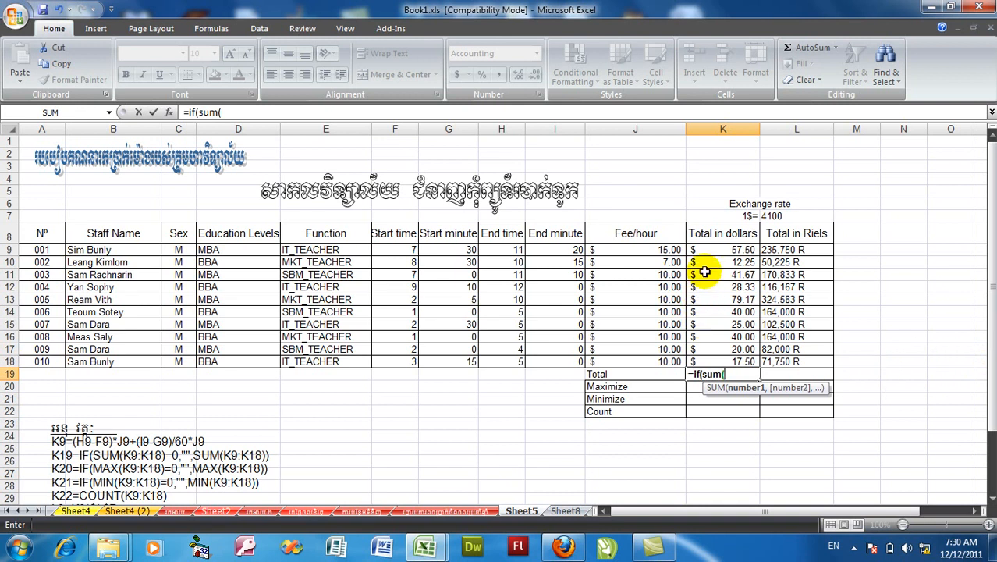
drag(711, 250, 716, 358)
text())
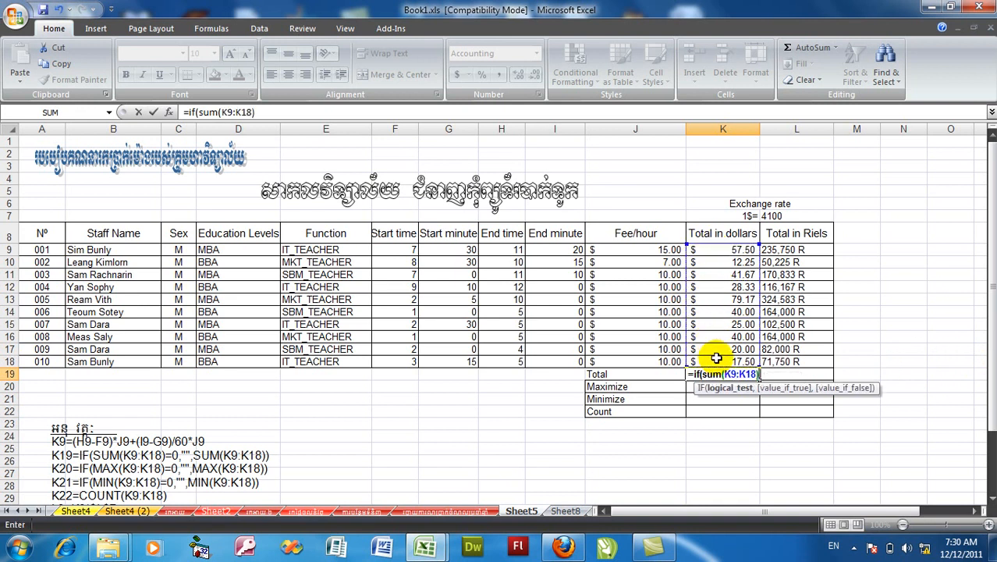
text(=0,)
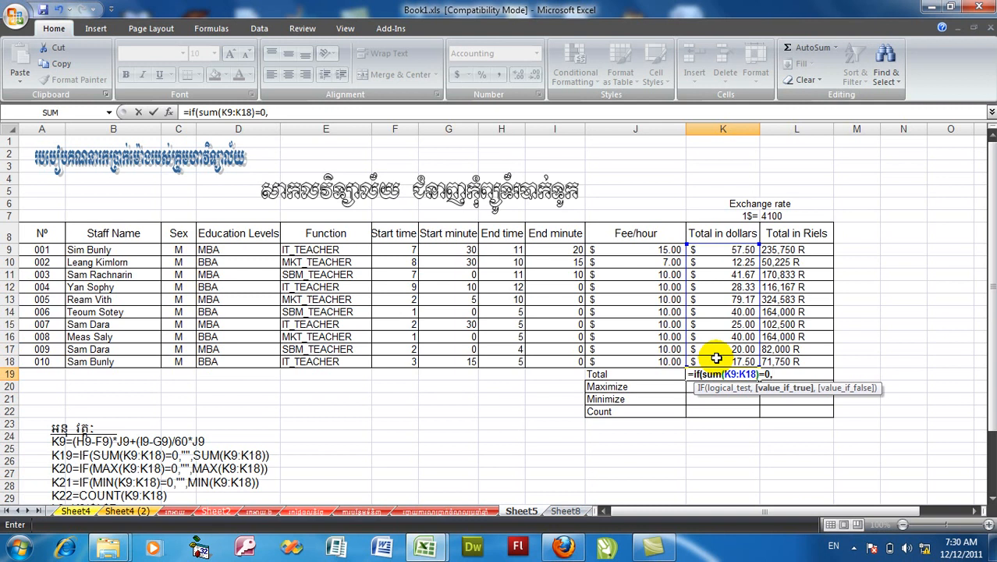
text("",)
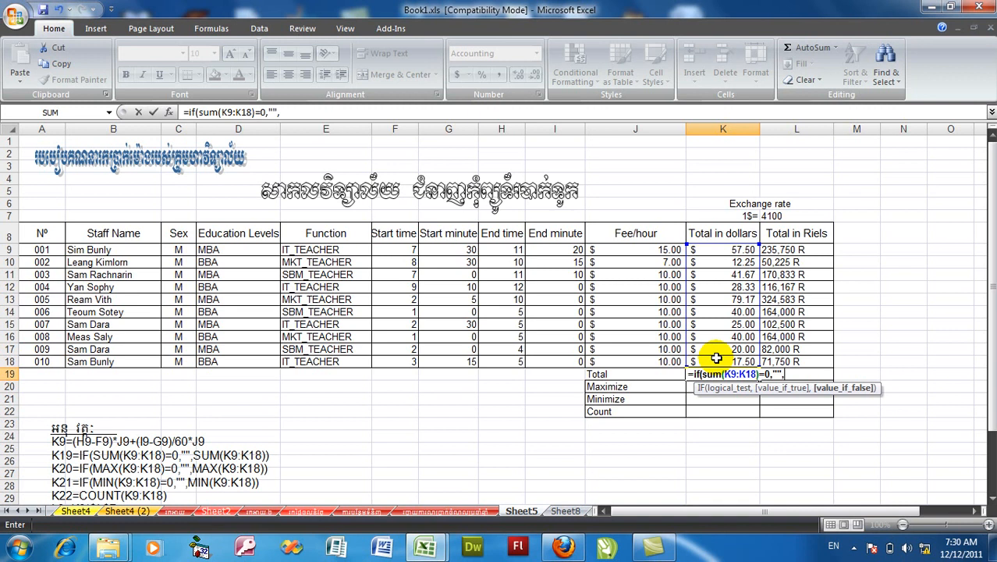
Finish the K19 formula with SUM(K9:K18) as the false result, accepting the proposed closing-parenthesis correction.
text(sum)
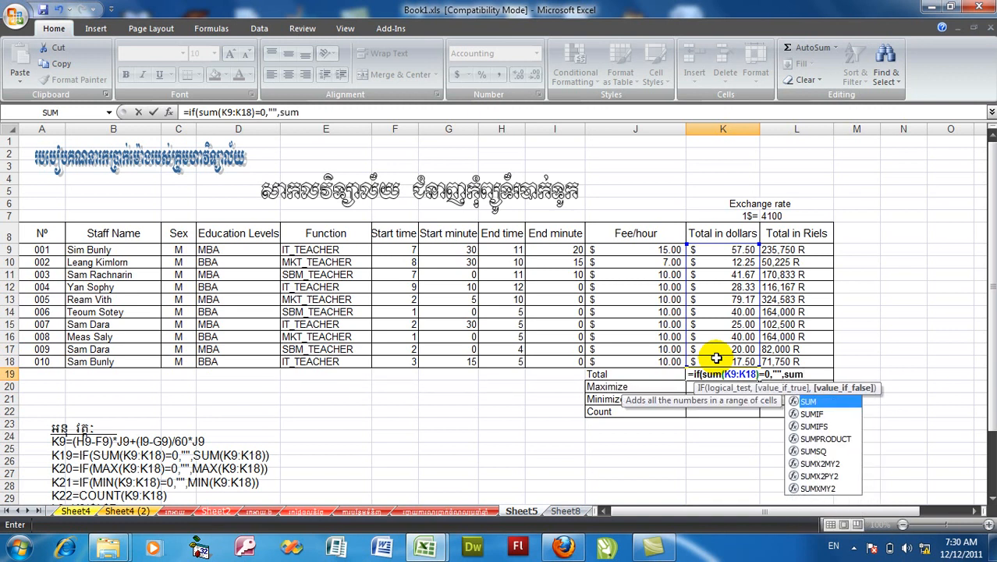
text(()
drag(720, 249, 717, 361)
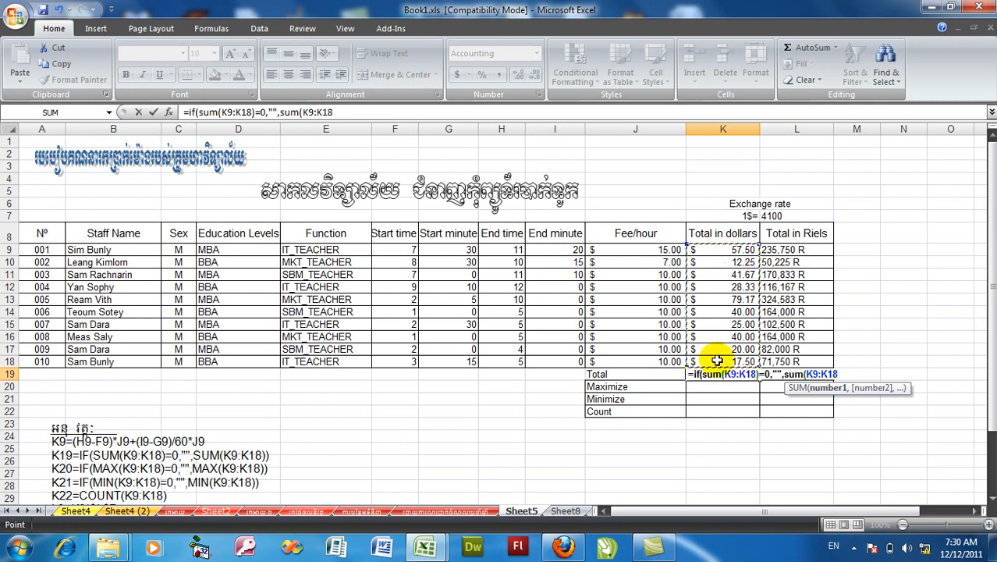
text())
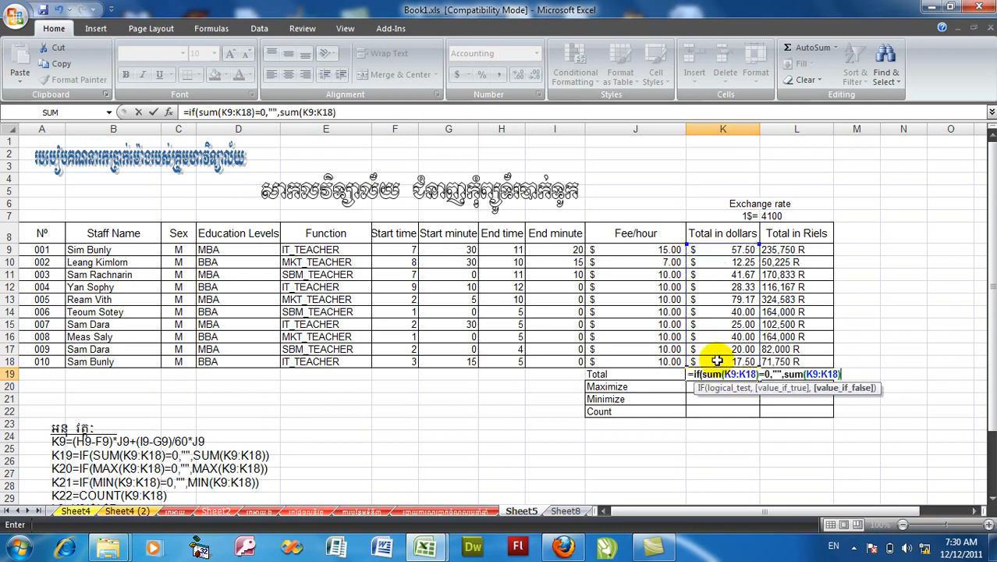
key(Return)
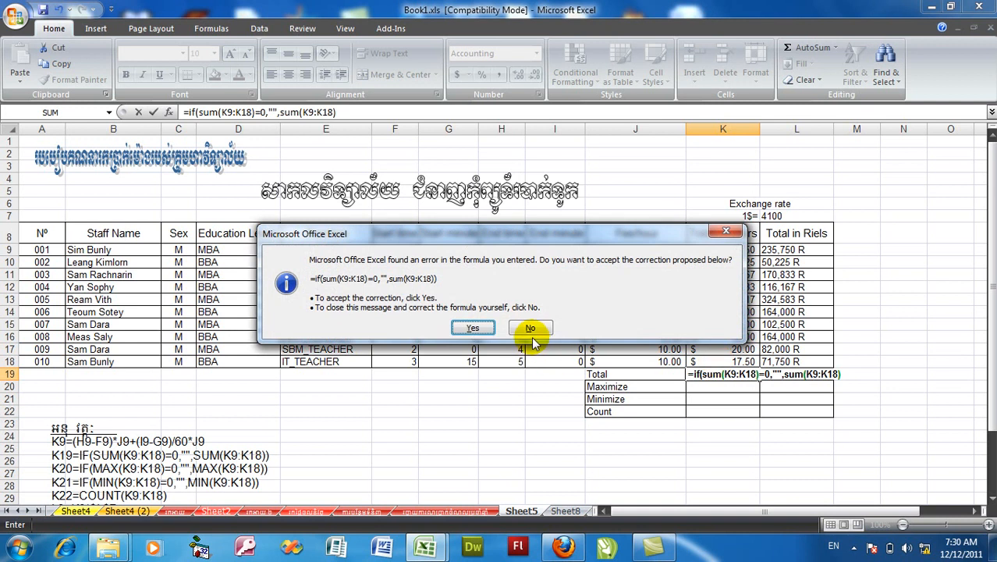
click(484, 329)
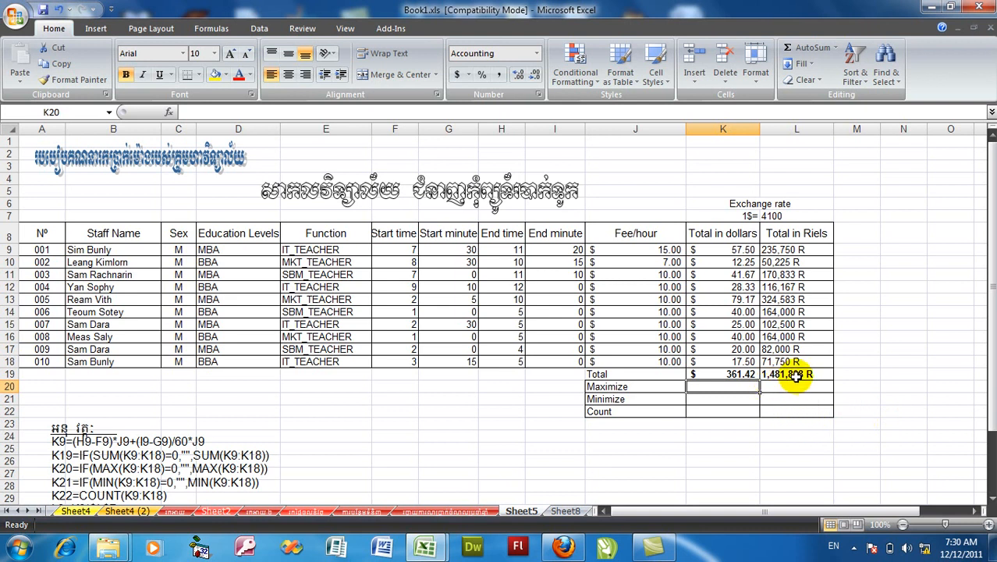
click(707, 375)
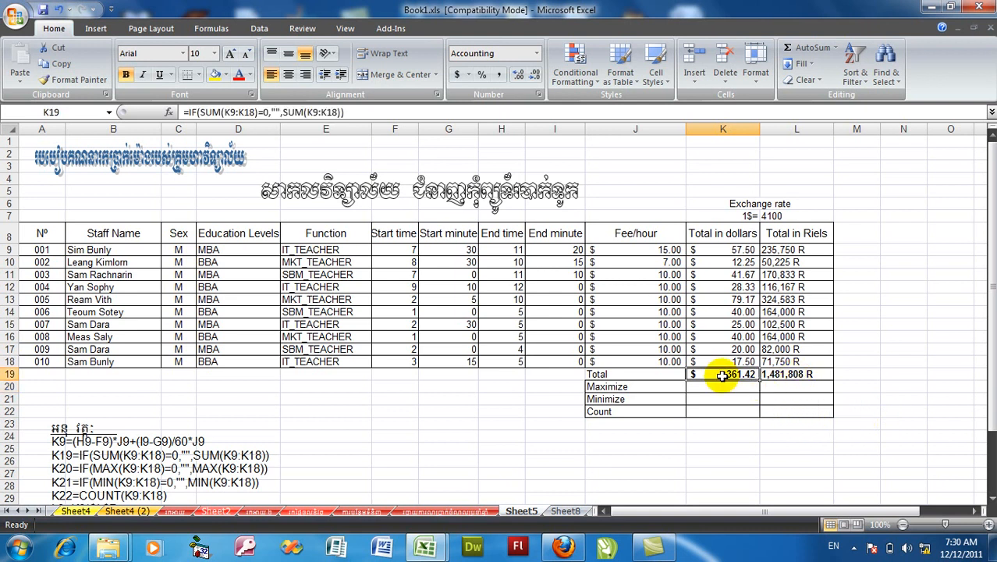
Begin the riel Total formula in L19 with the zero test on the riel column, =IF(SUM(L9:L18)=0.
click(778, 375)
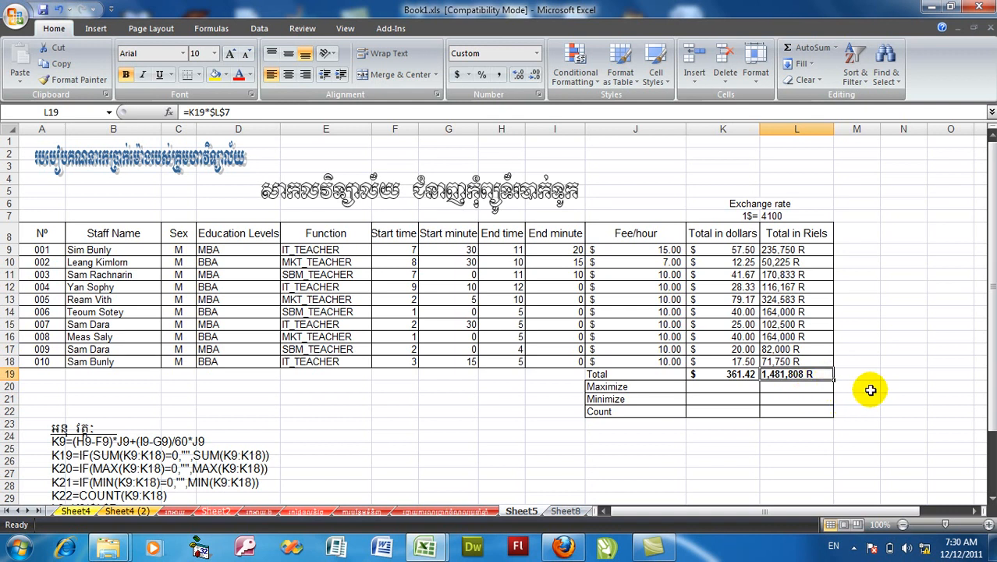
text(=s)
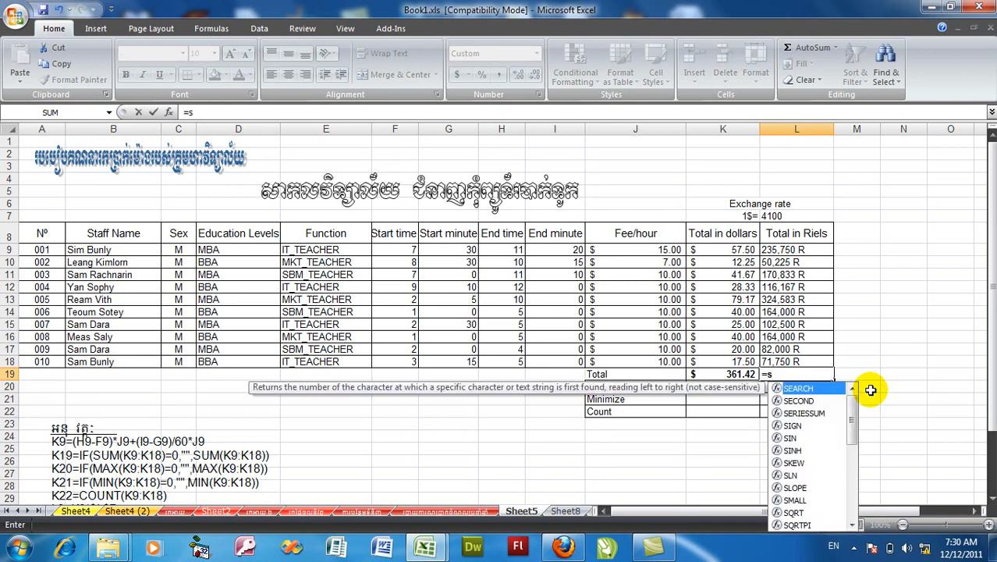
key(BackSpace)
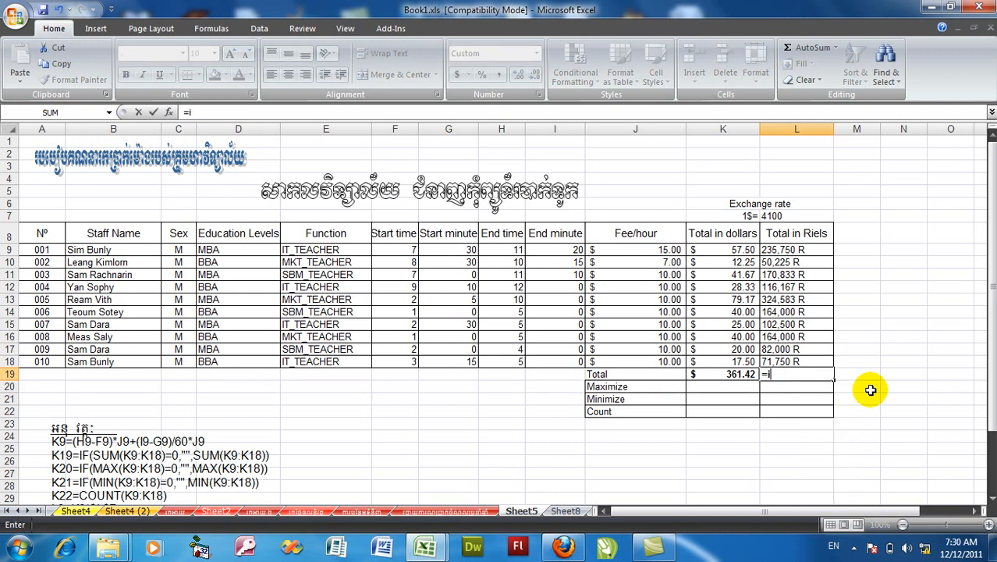
text(if(s)
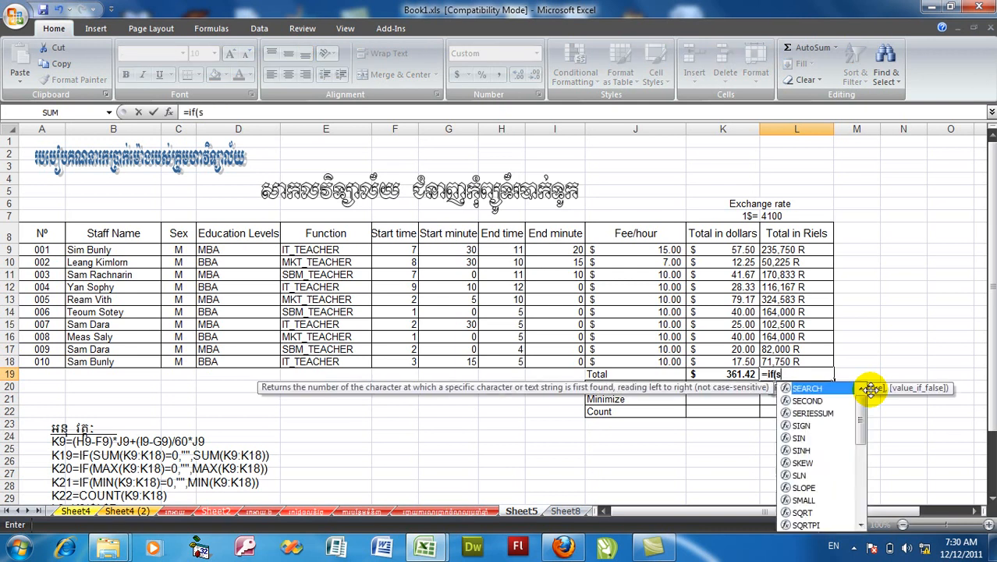
text(um()
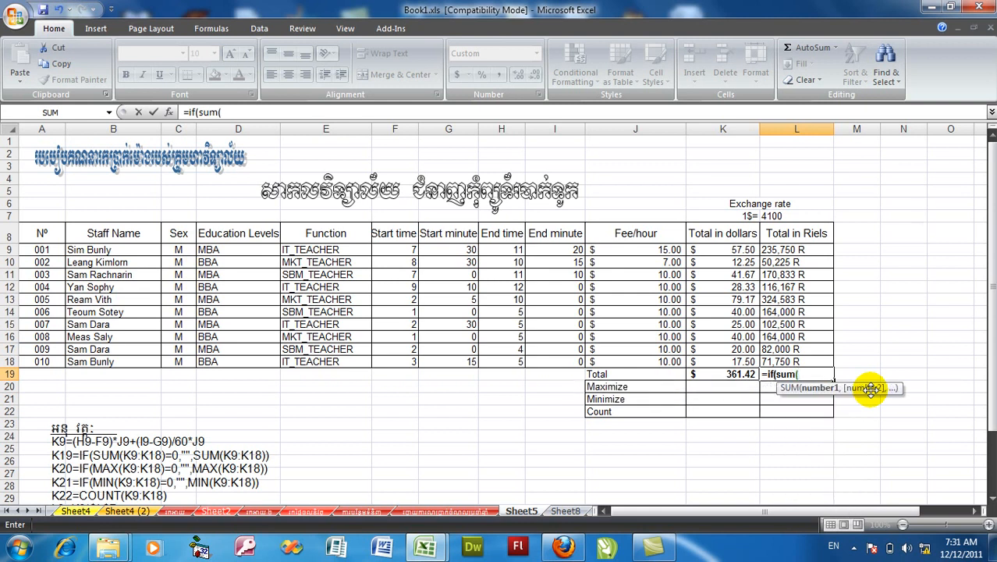
drag(778, 250, 791, 359)
text()=0)
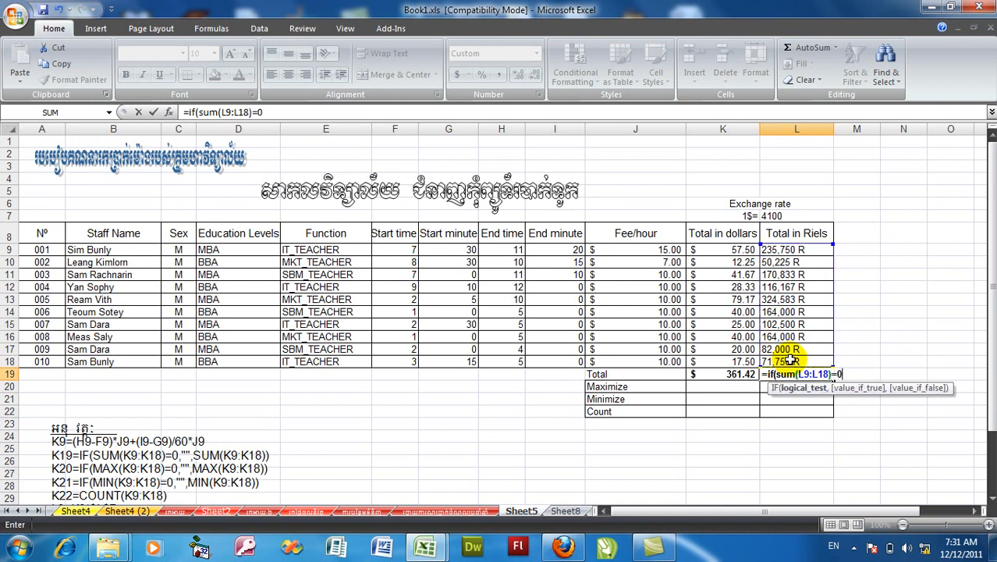
Complete the L19 formula with a blank "" as the true result and SUM(L9:L18) as the false result.
text(,"",sum)
text(()
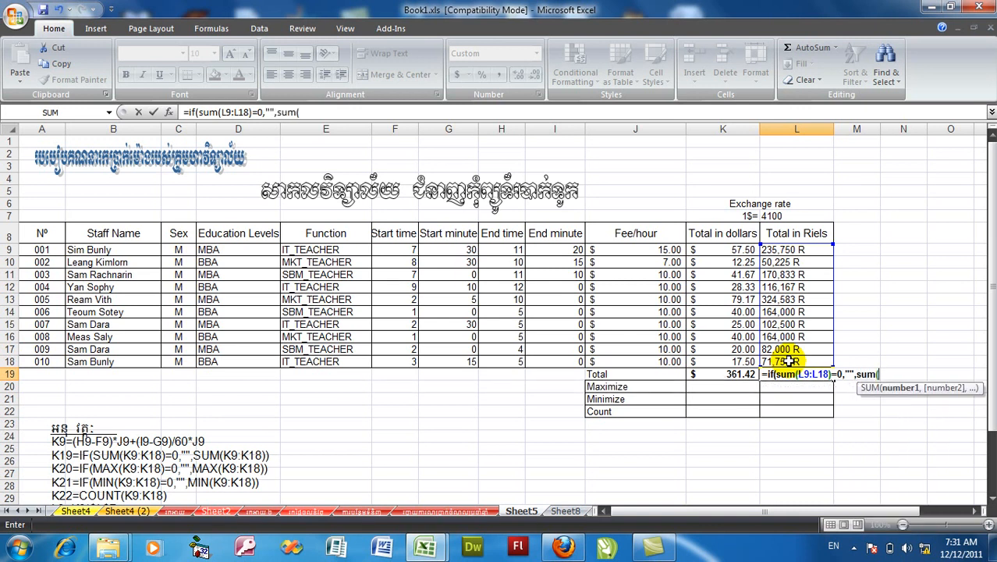
drag(783, 250, 804, 363)
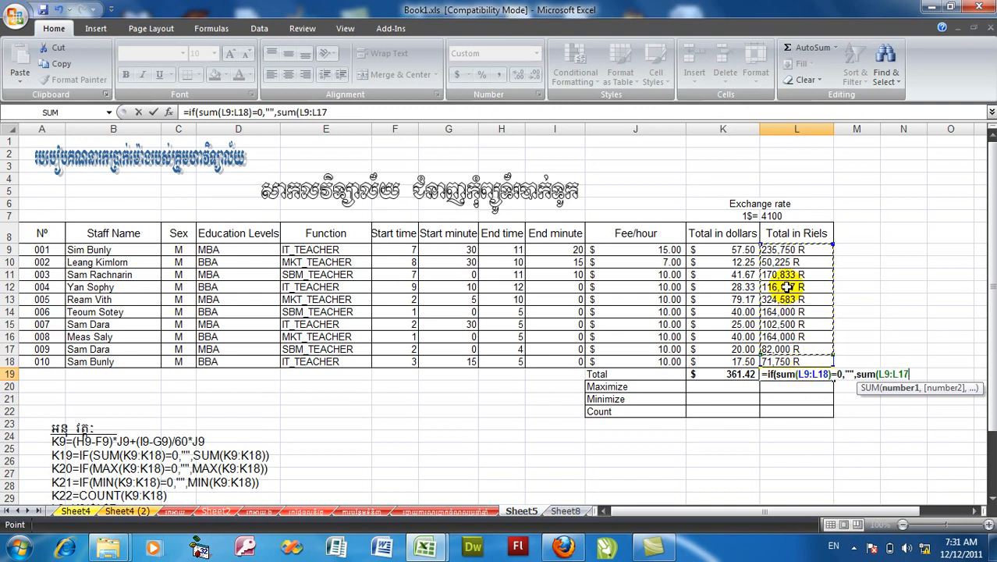
drag(787, 252, 794, 361)
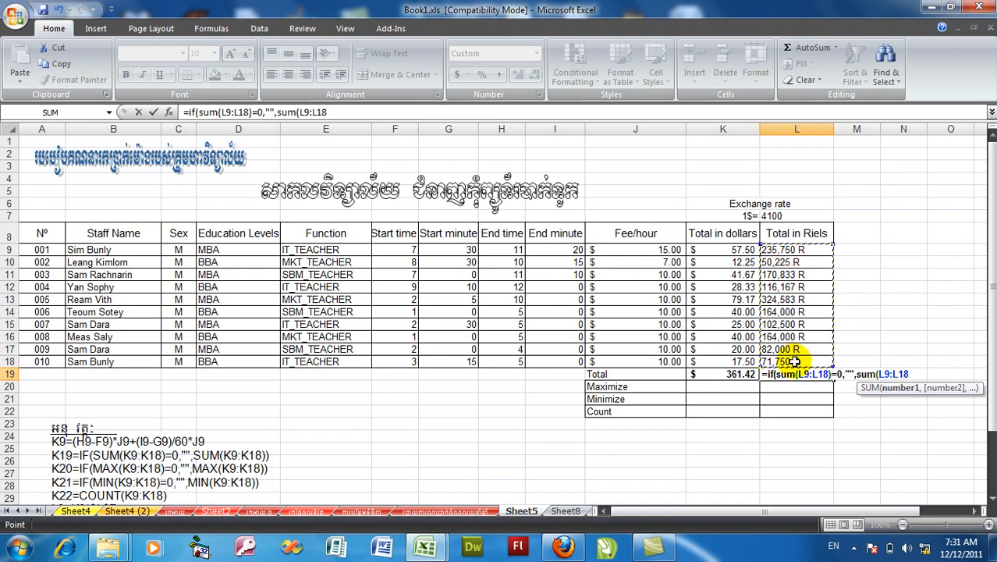
text()))
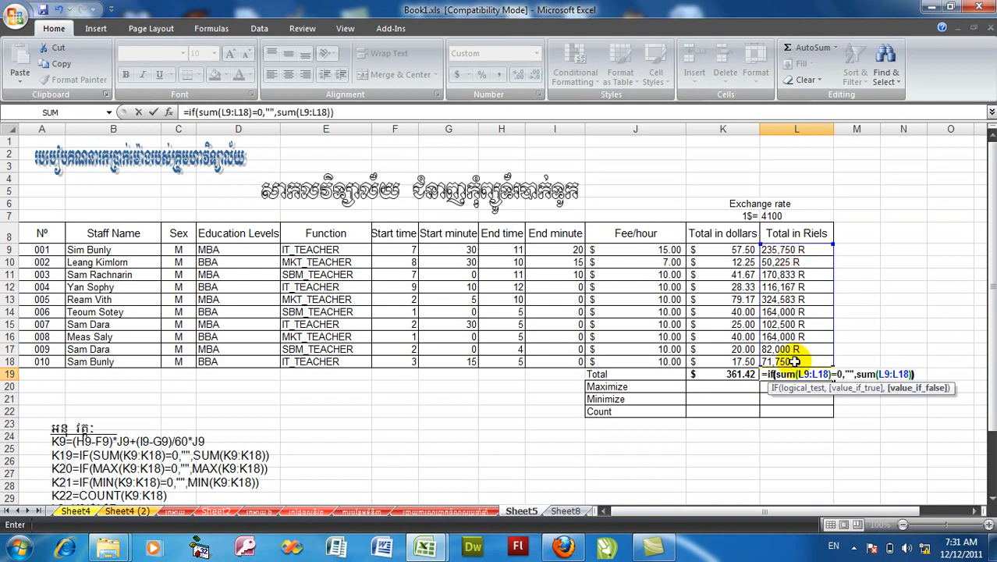
key(Return)
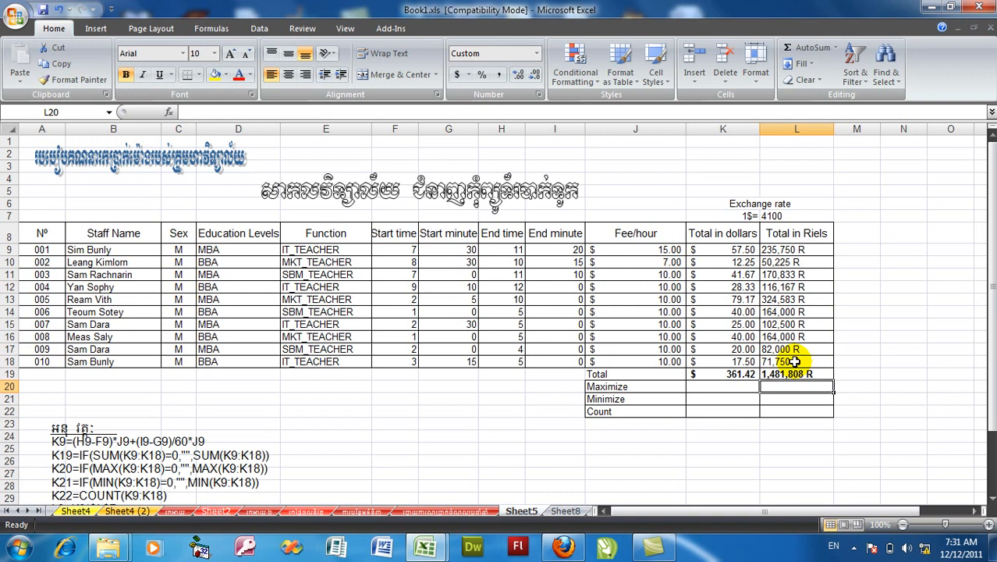
Begin the dollar Maximize formula in K20 with the blank-if-zero condition, =IF(MAX(K9:K18)=0,"",.
click(722, 387)
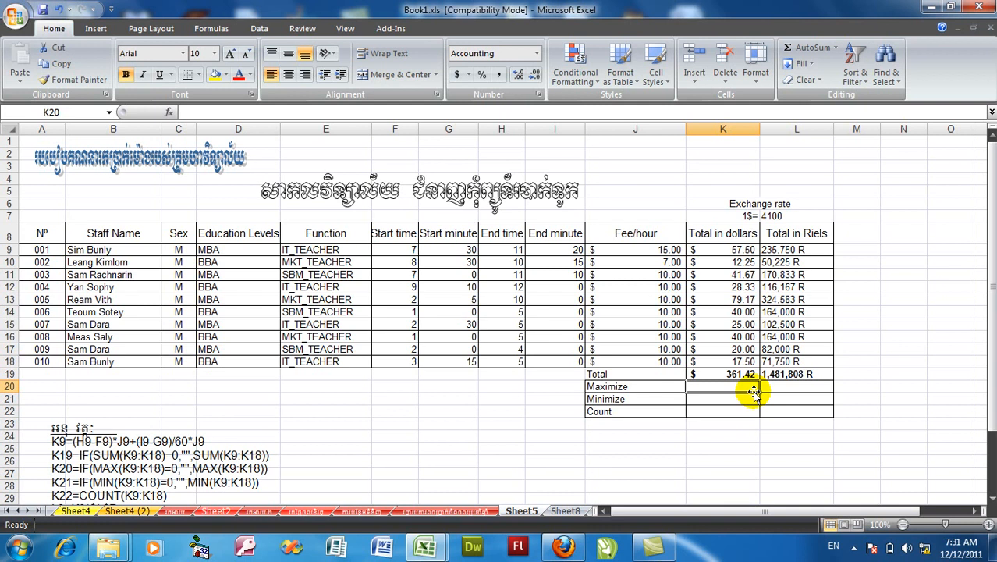
mouse_move(993, 546)
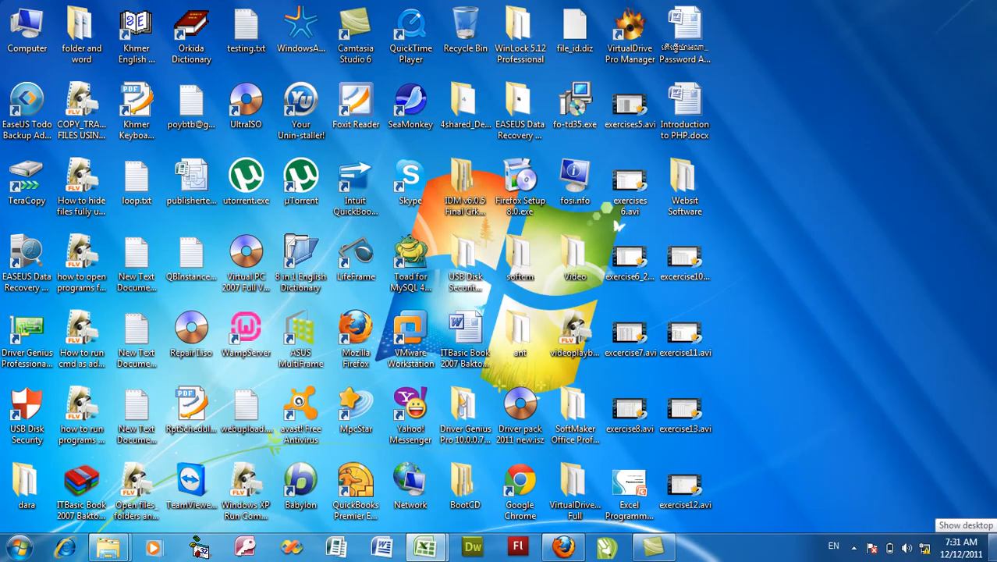
text(=)
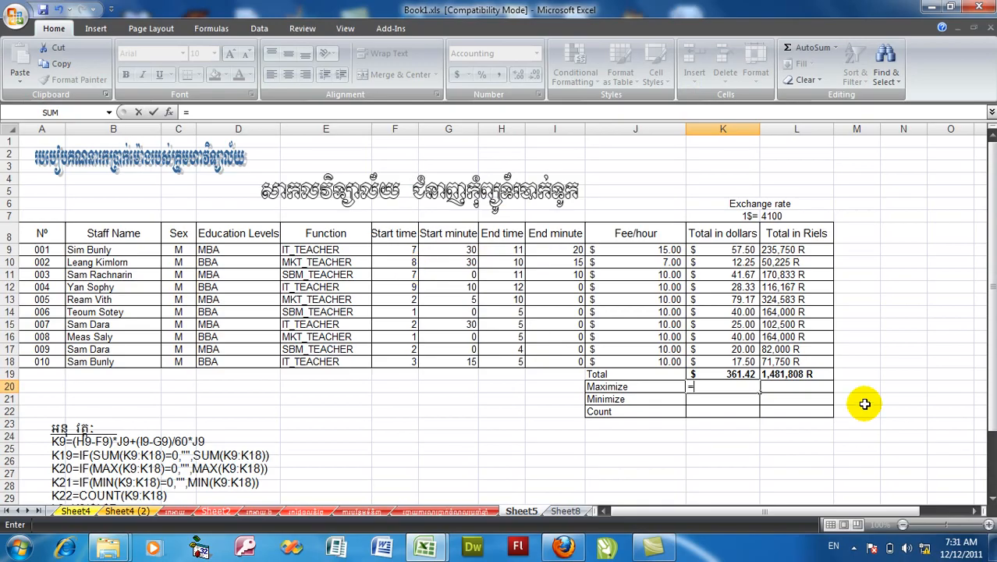
text(if)
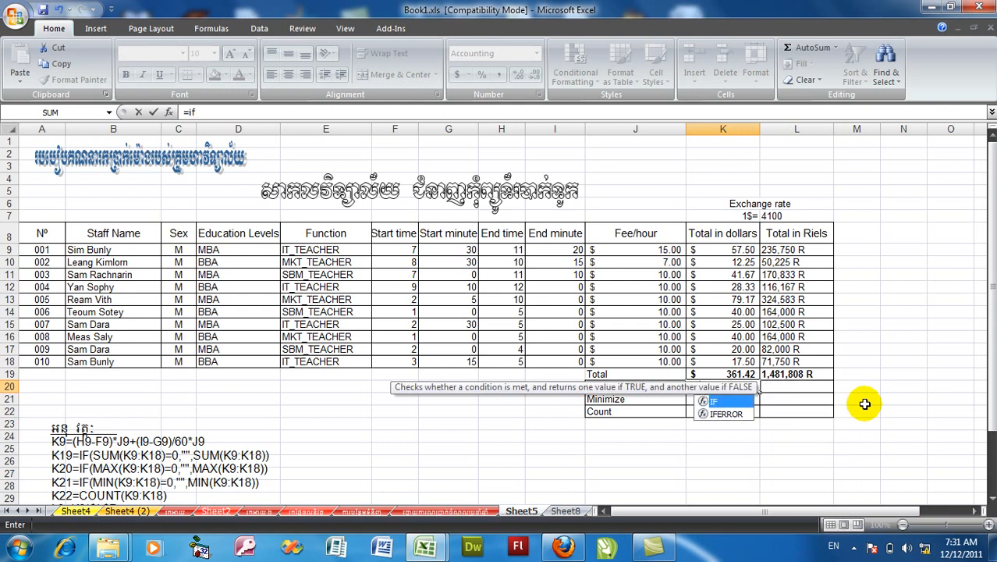
text(()
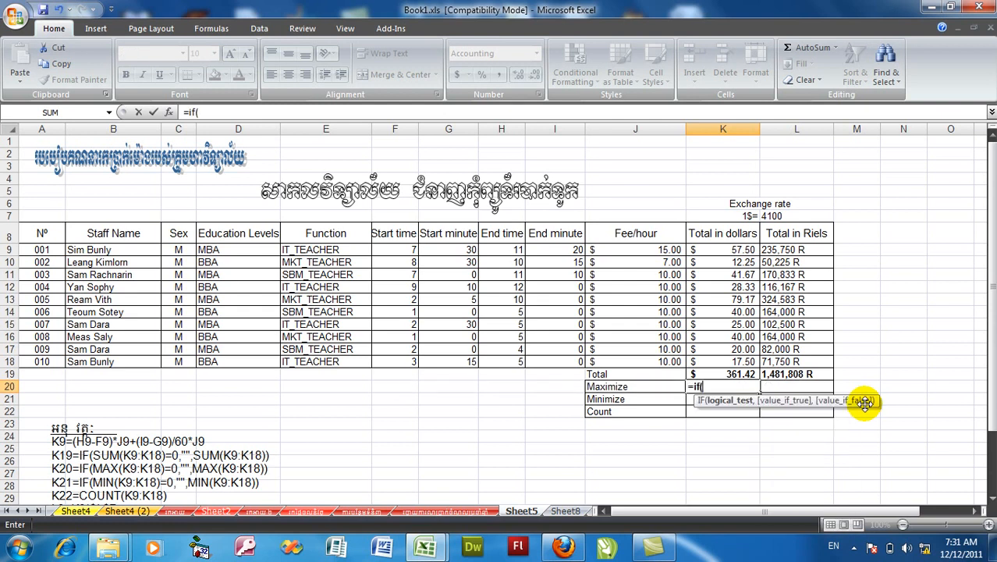
text(ma)
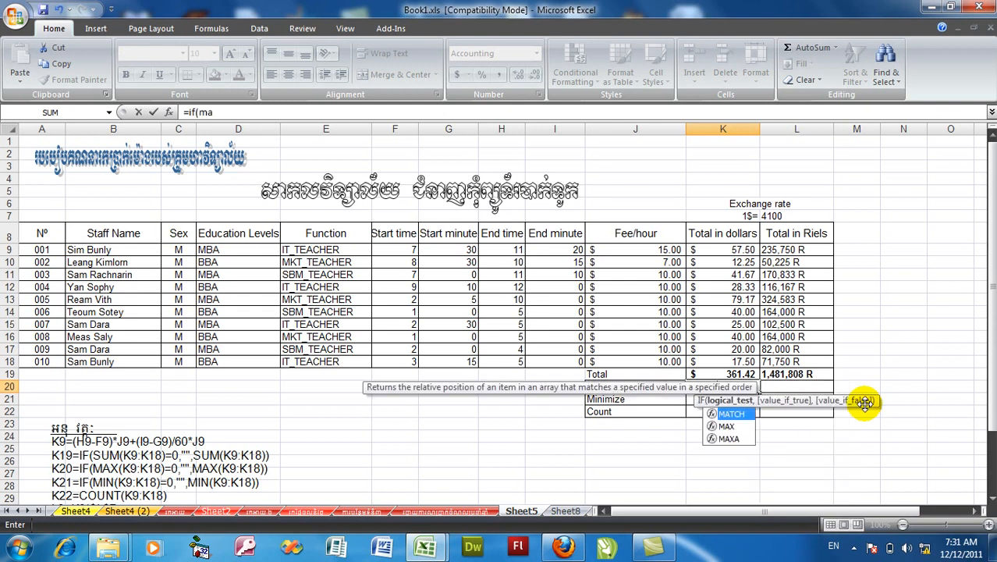
click(741, 427)
double_click(741, 427)
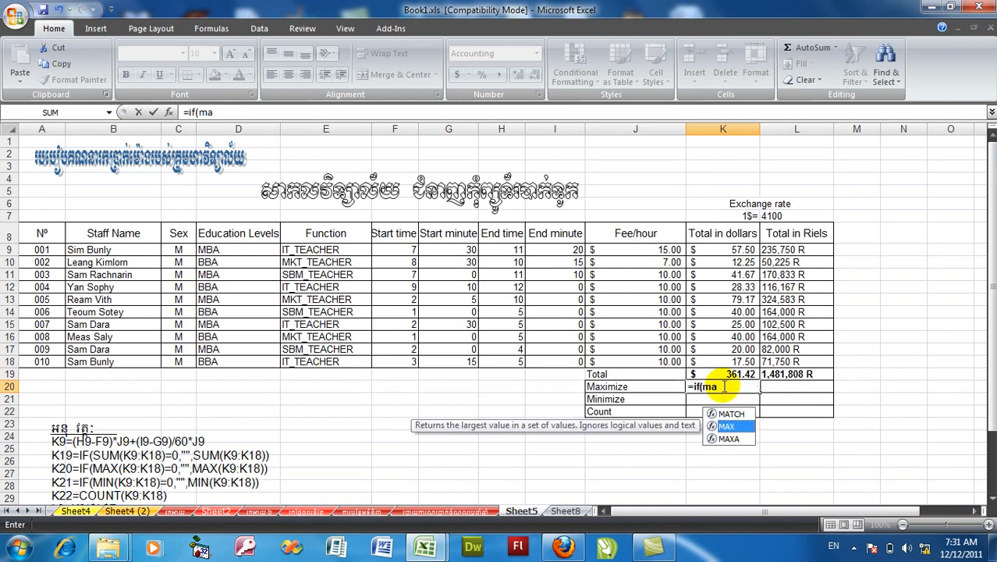
click(723, 387)
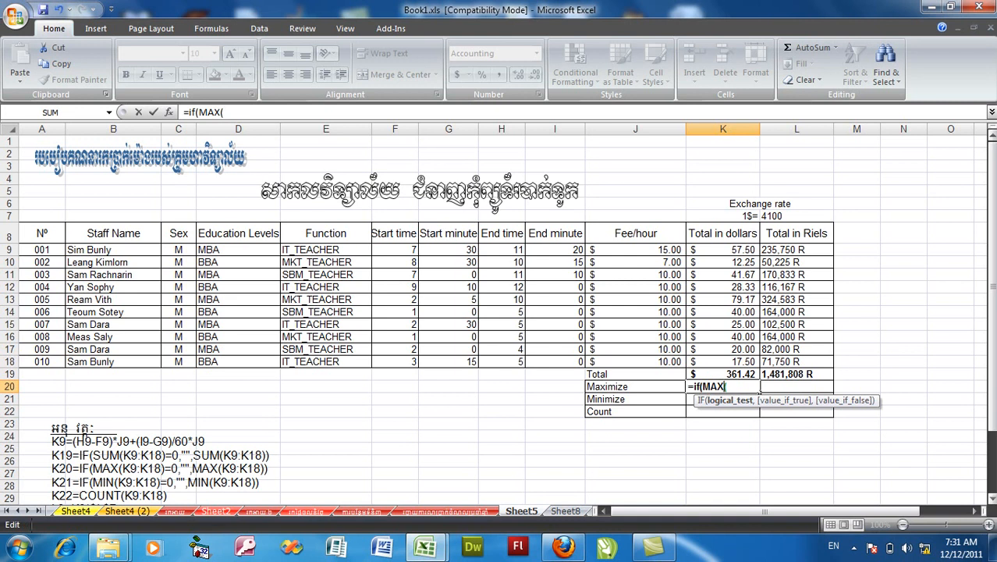
click(729, 388)
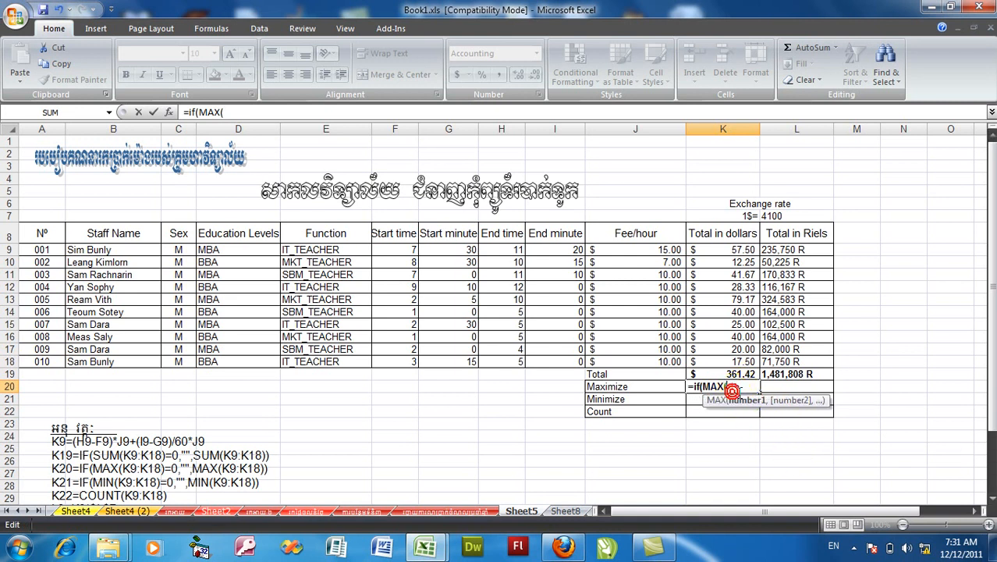
drag(718, 253, 724, 362)
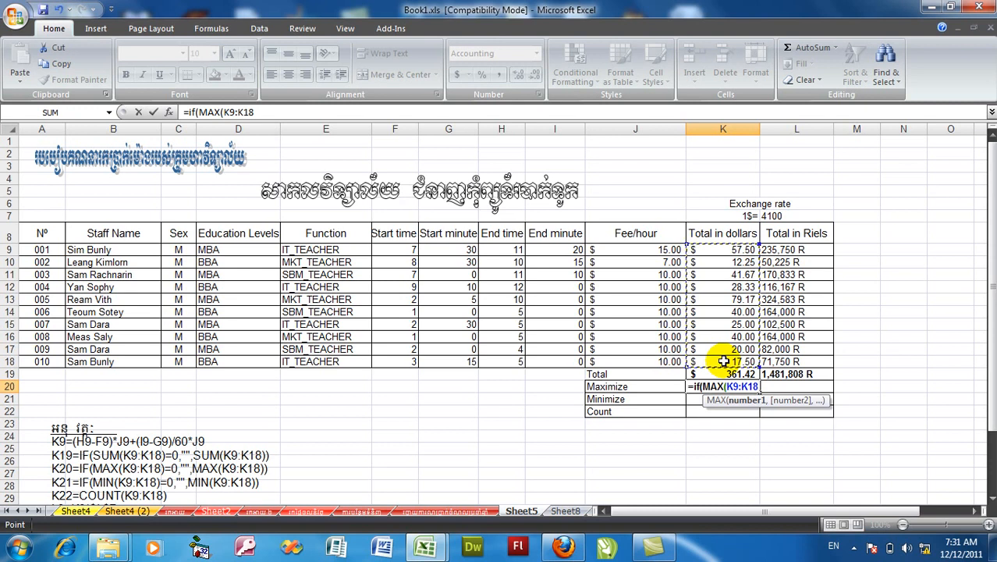
text()=)
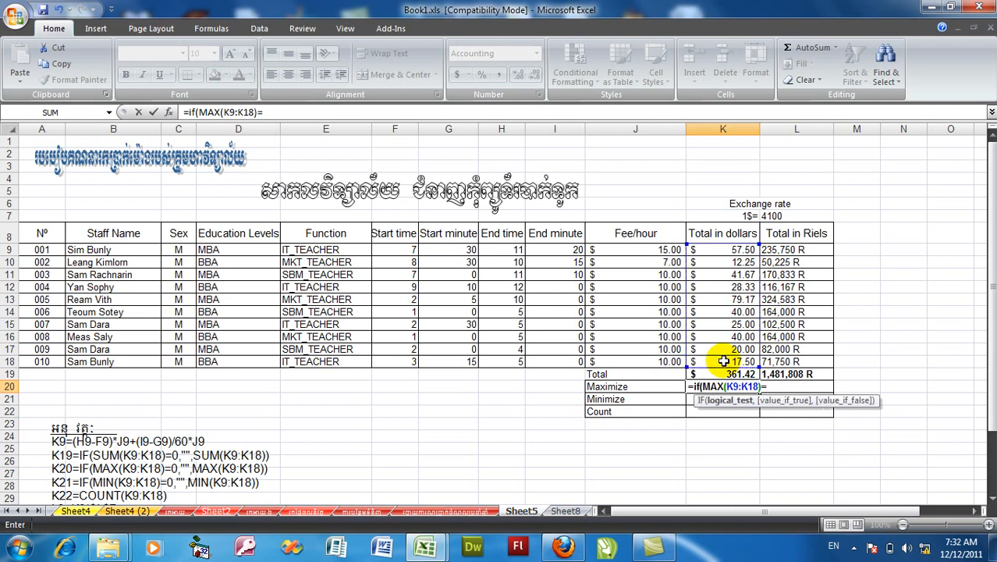
text(0,"",)
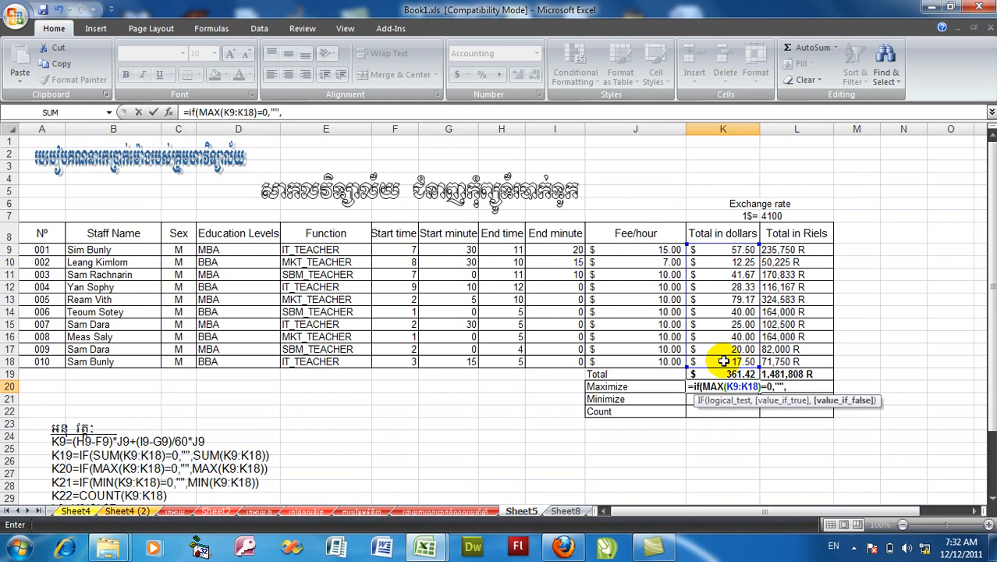
Finish the K20 formula with MAX(K9:K18) as the false result, accepting the proposed closing-parenthesis correction.
text(max)
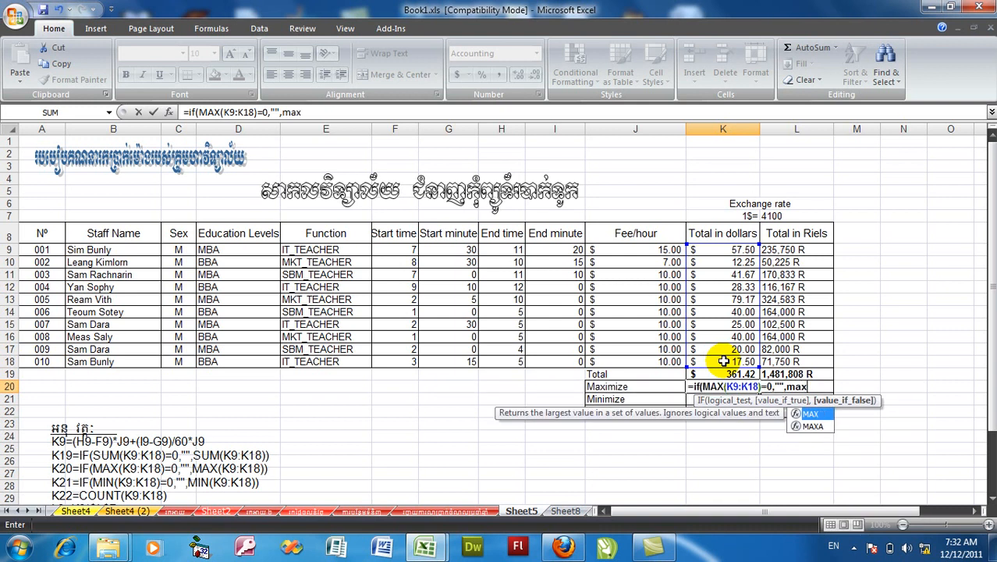
text(()
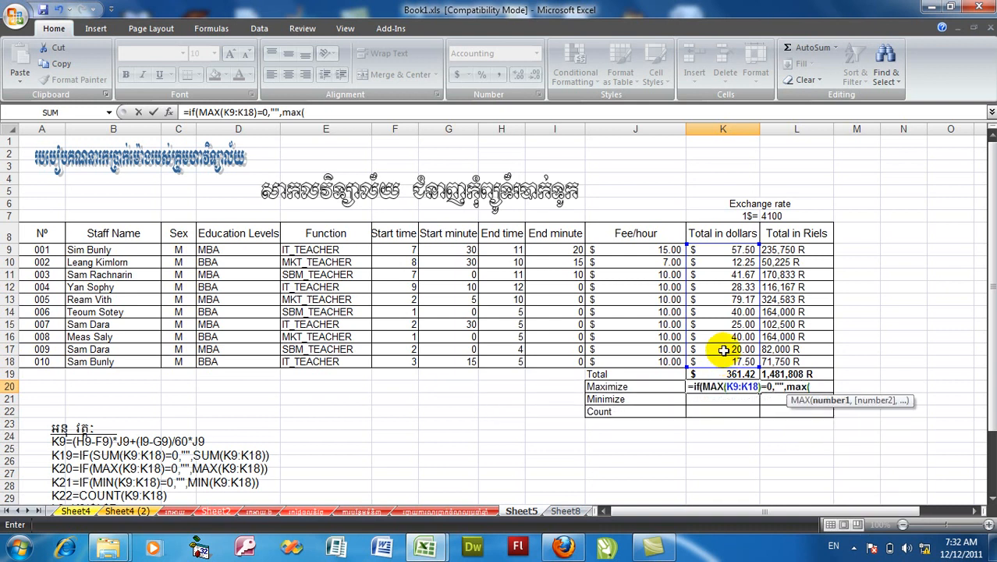
drag(713, 253, 711, 359)
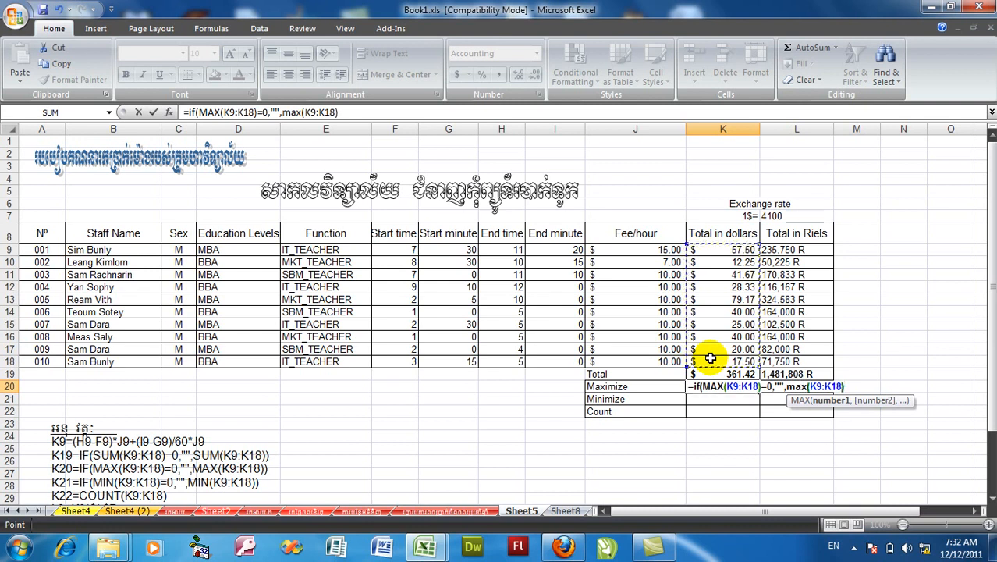
text())
key(Return)
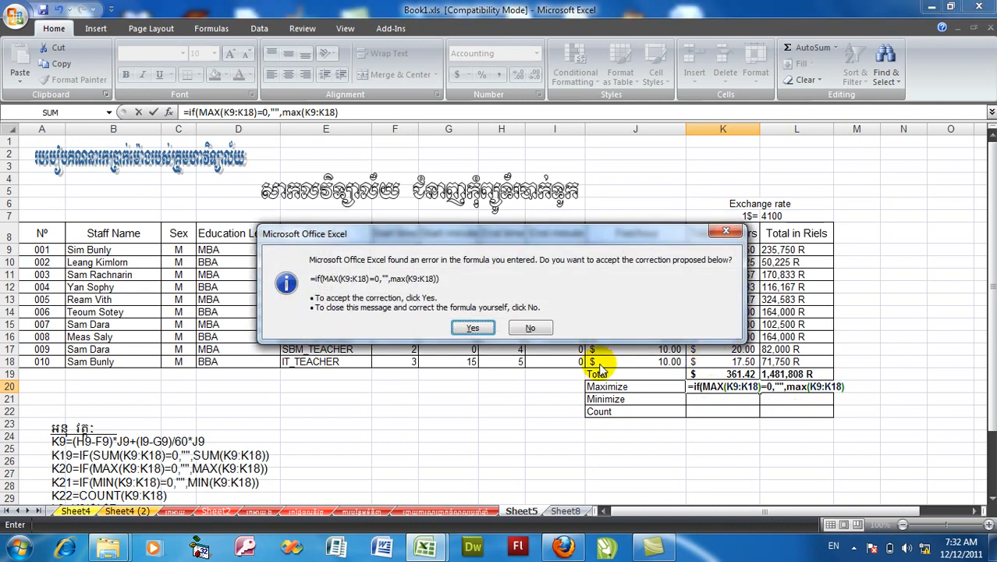
click(471, 327)
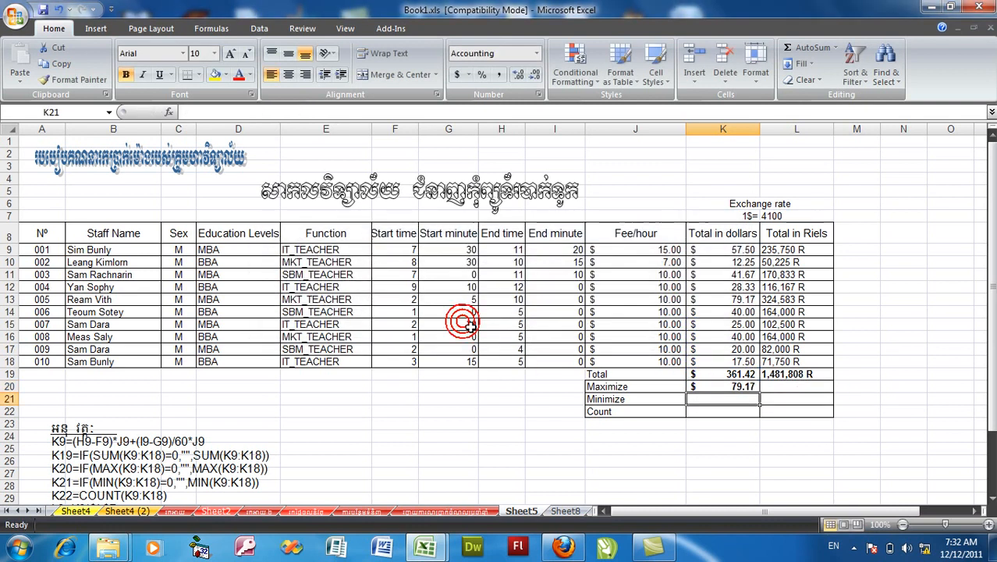
click(734, 387)
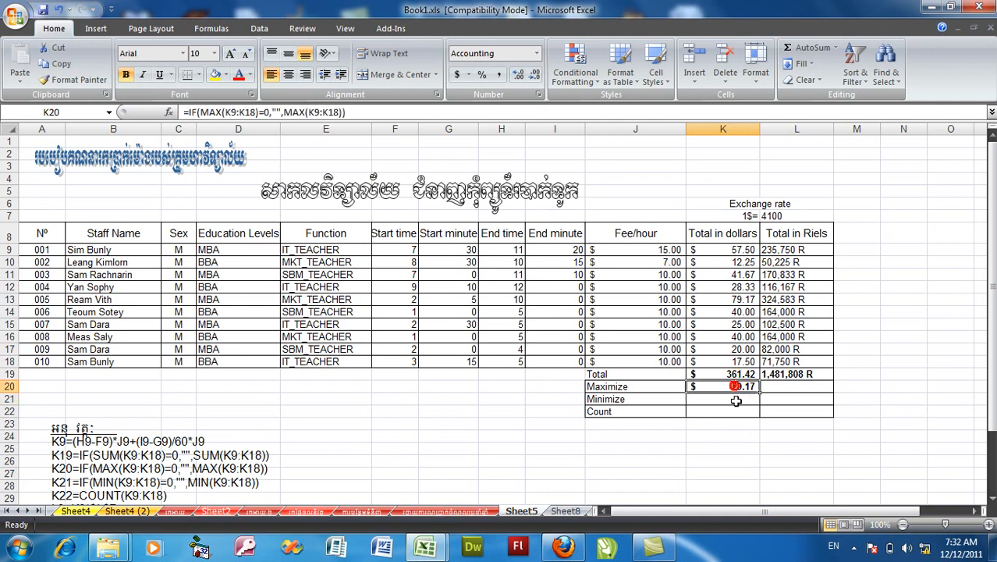
Begin the dollar Minimize formula in K21 with the zero test on the dollar column, =IF(MIN(K9:K18)=0,.
click(737, 402)
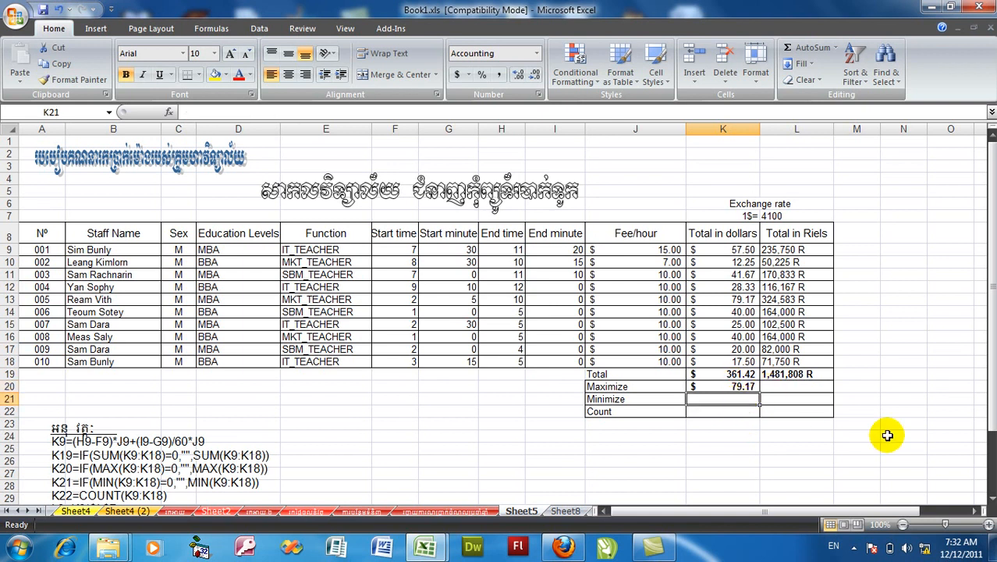
text(=)
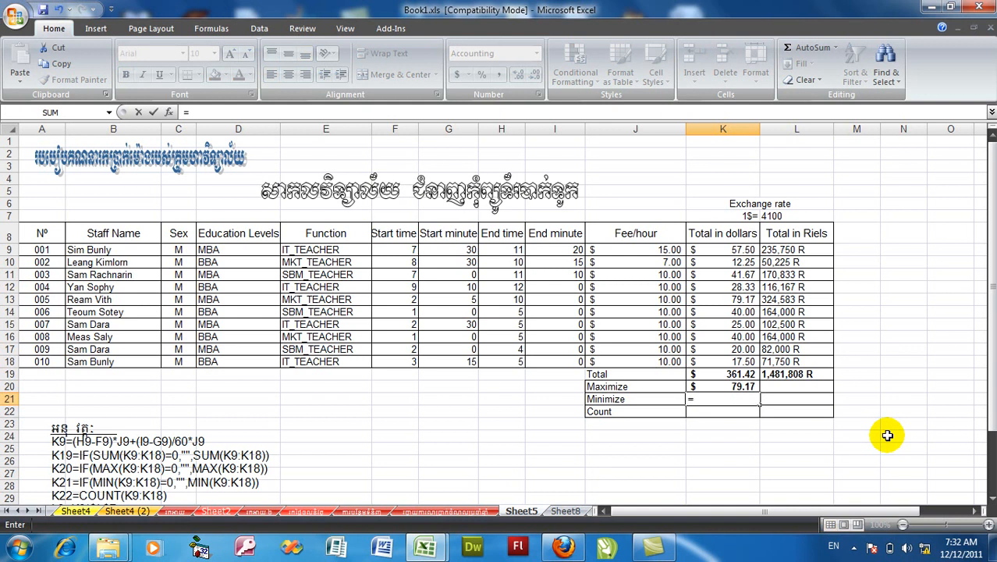
text(if)
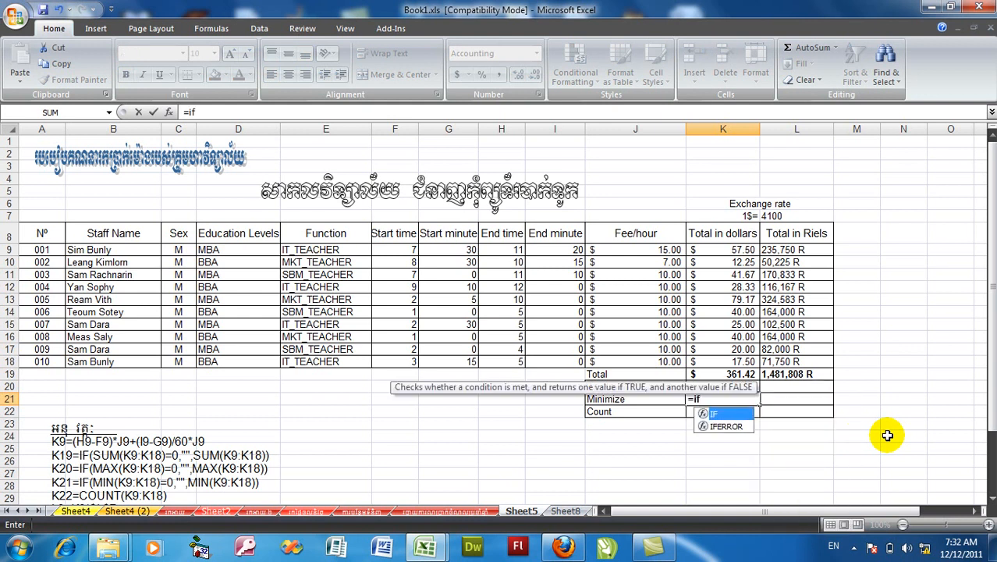
text((m)
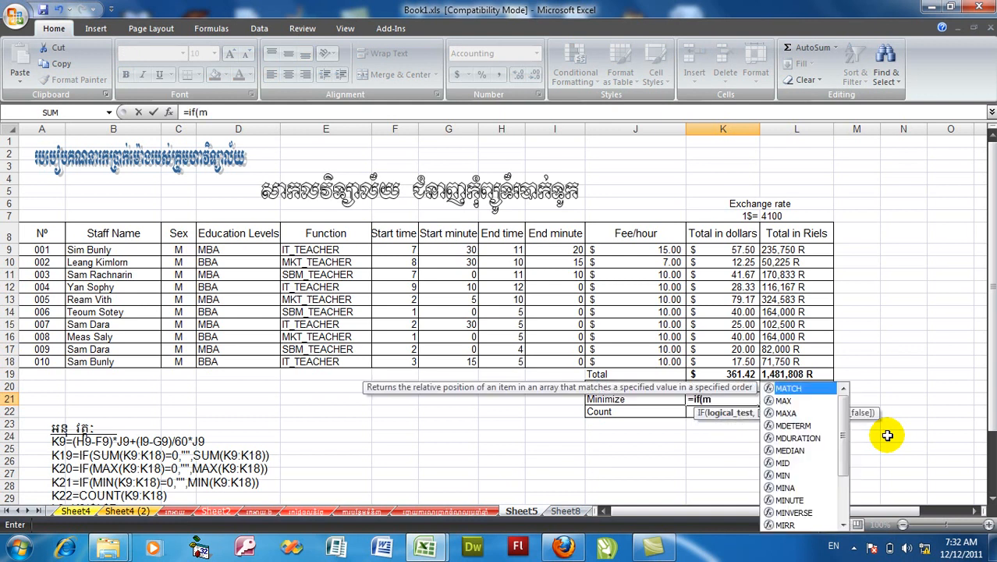
text(in)
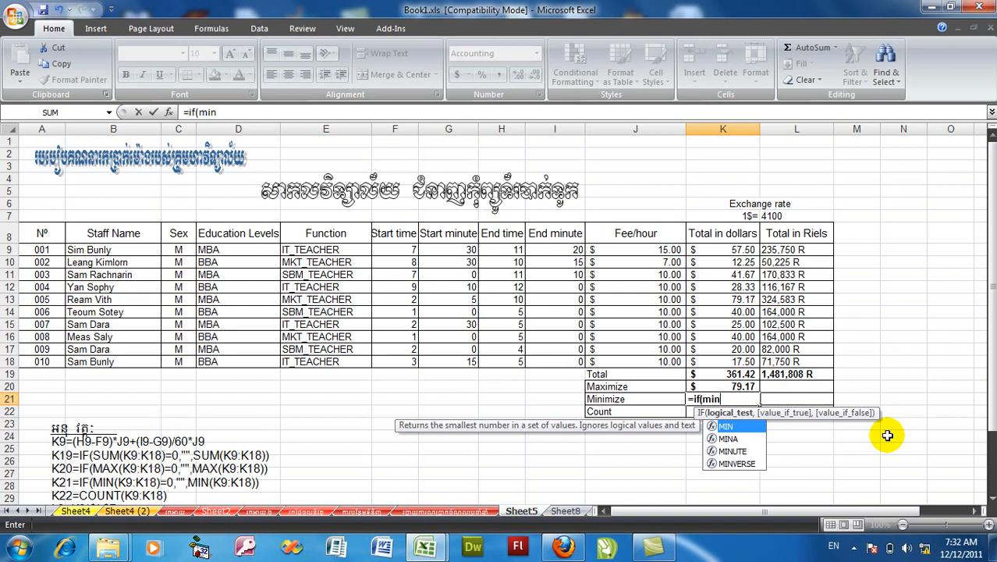
text(()
drag(729, 249, 728, 364)
text()=0,)
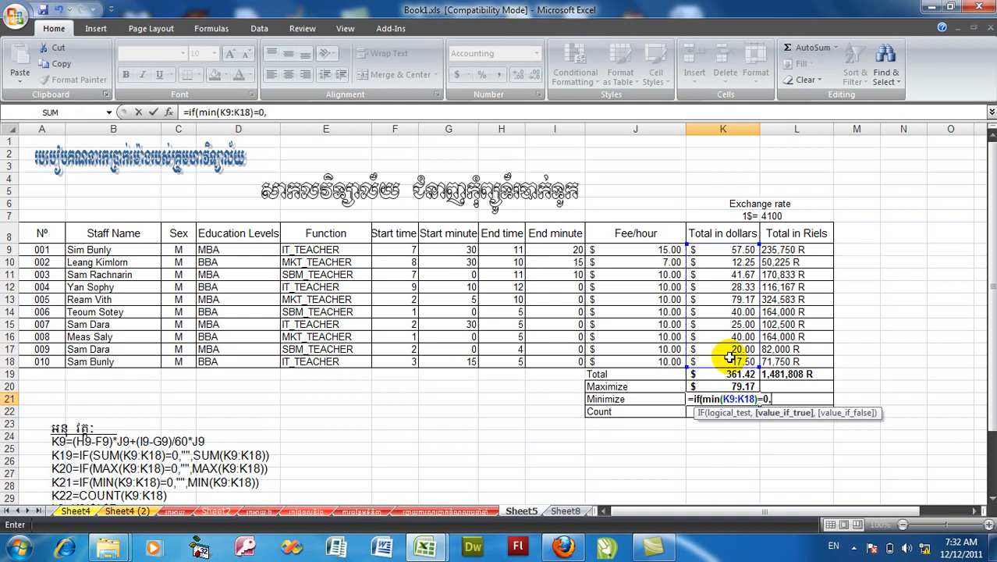
Complete the K21 formula with a blank "" as the true result and MIN(K9:K18) as the false result.
text("",min)
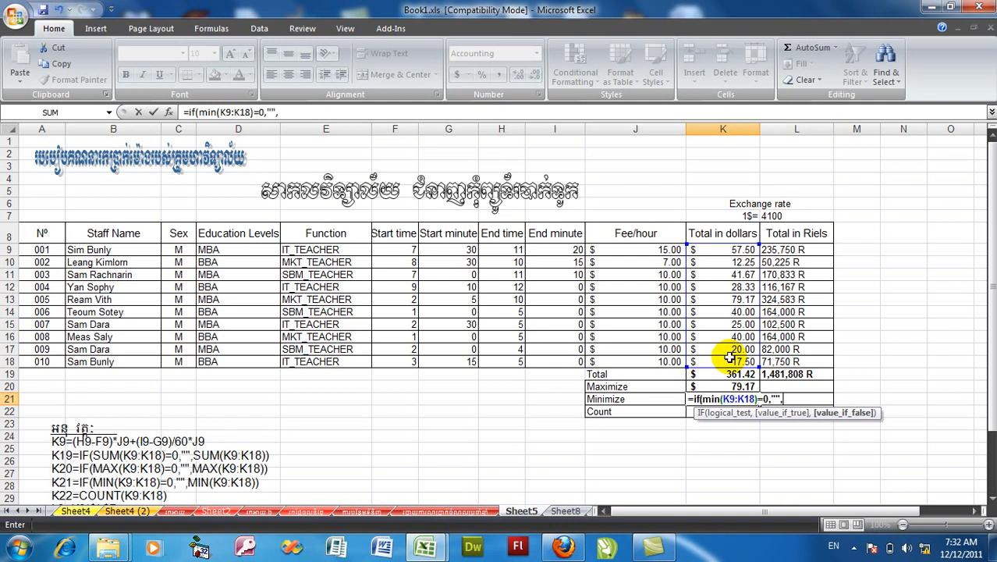
text(()
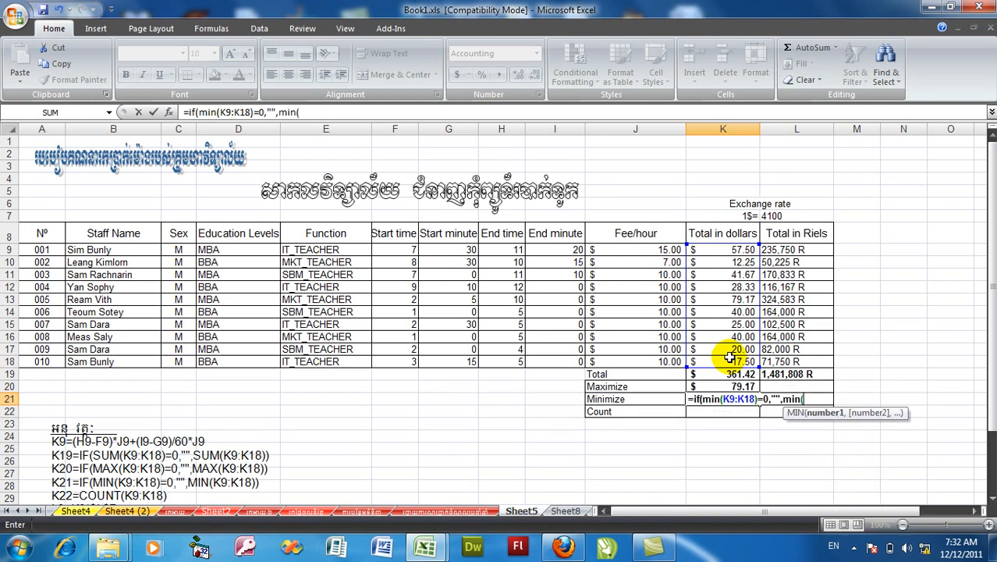
drag(707, 249, 715, 365)
text())
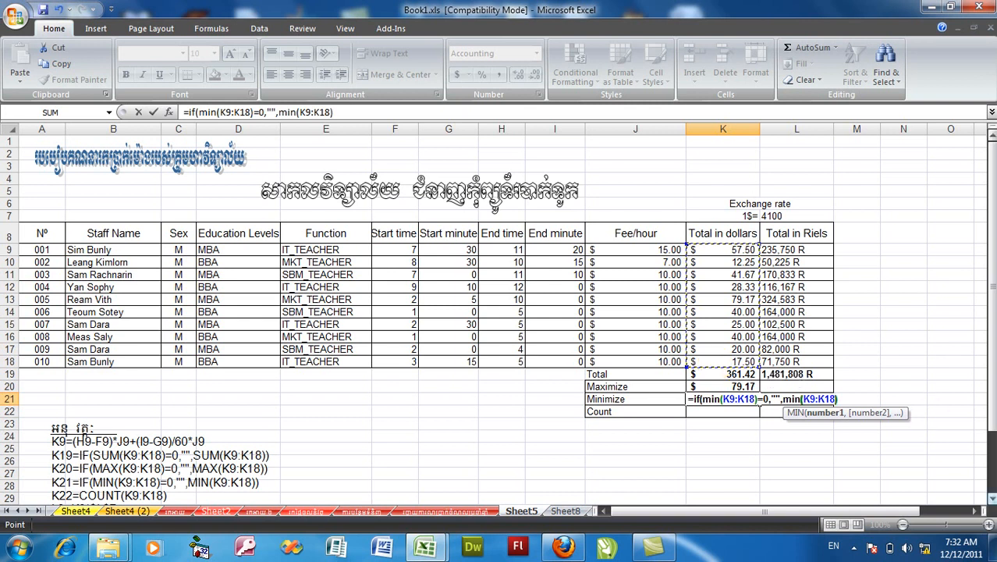
text())
key(Return)
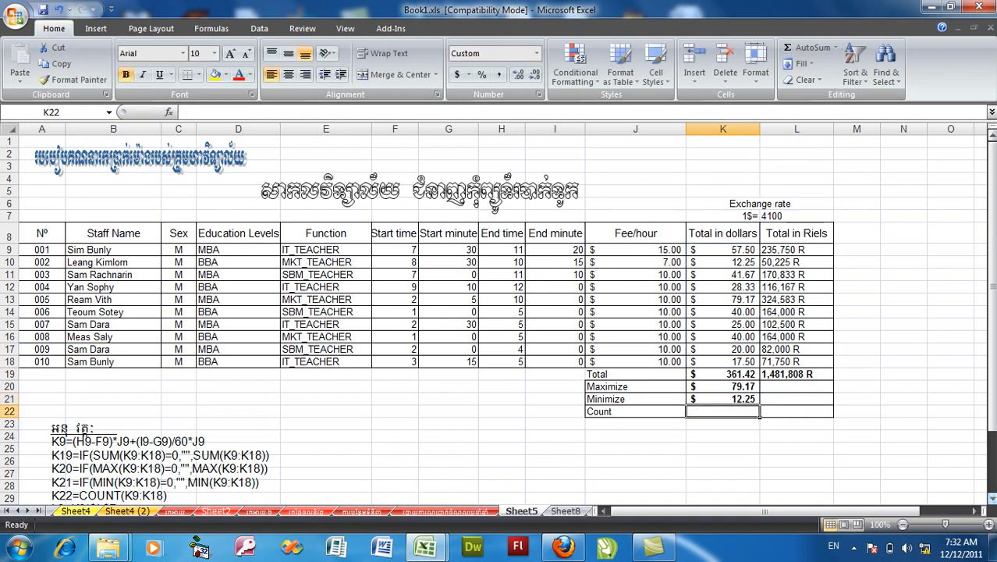
Enter the dollar Count formula =COUNT(K9:K19) in K22.
text(=)
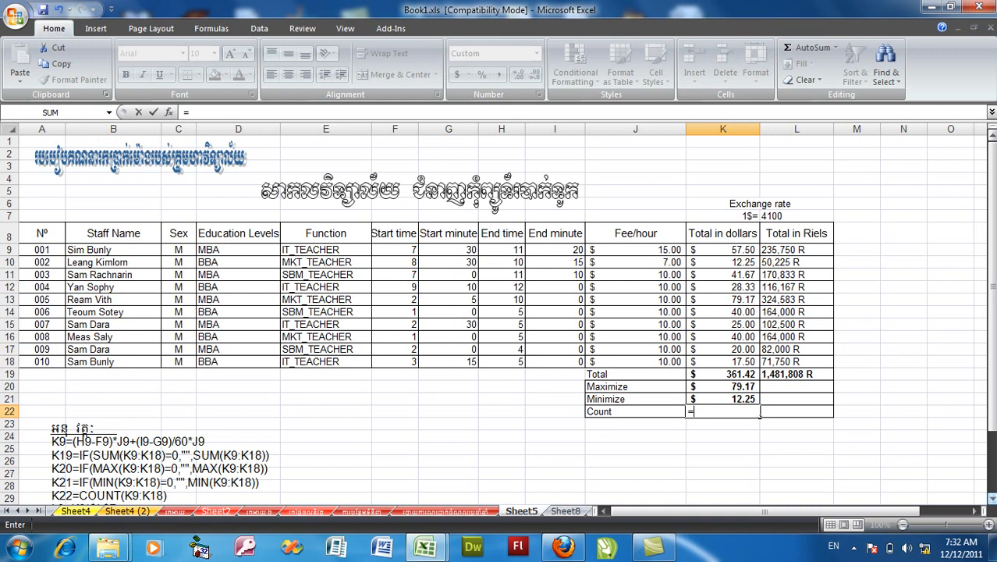
text(coun)
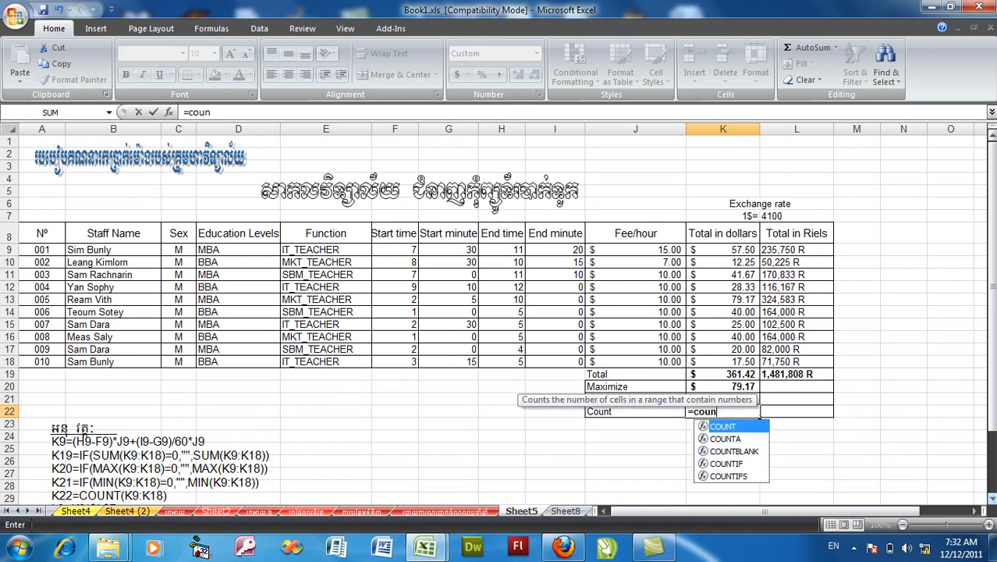
text(t)
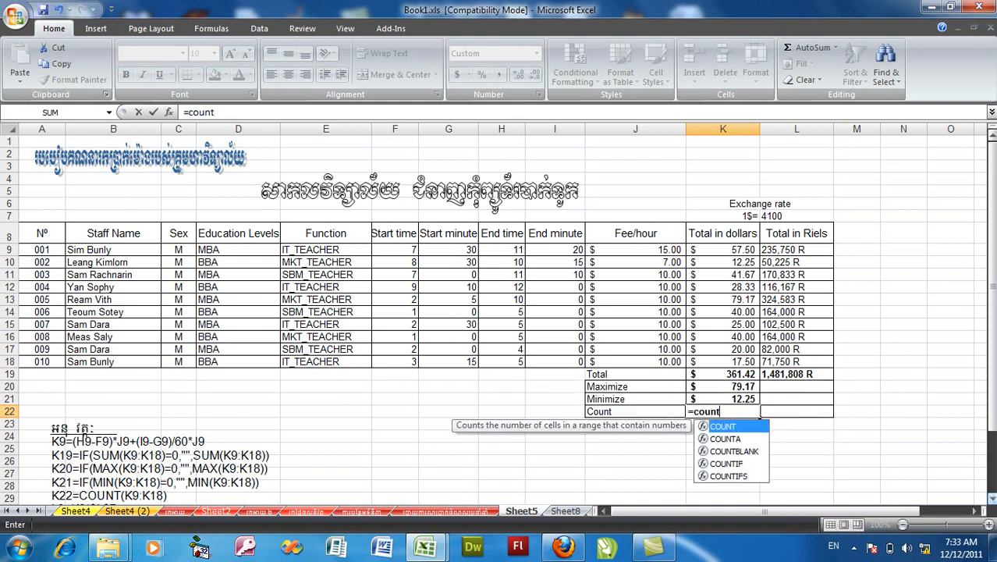
text(()
drag(718, 250, 708, 373)
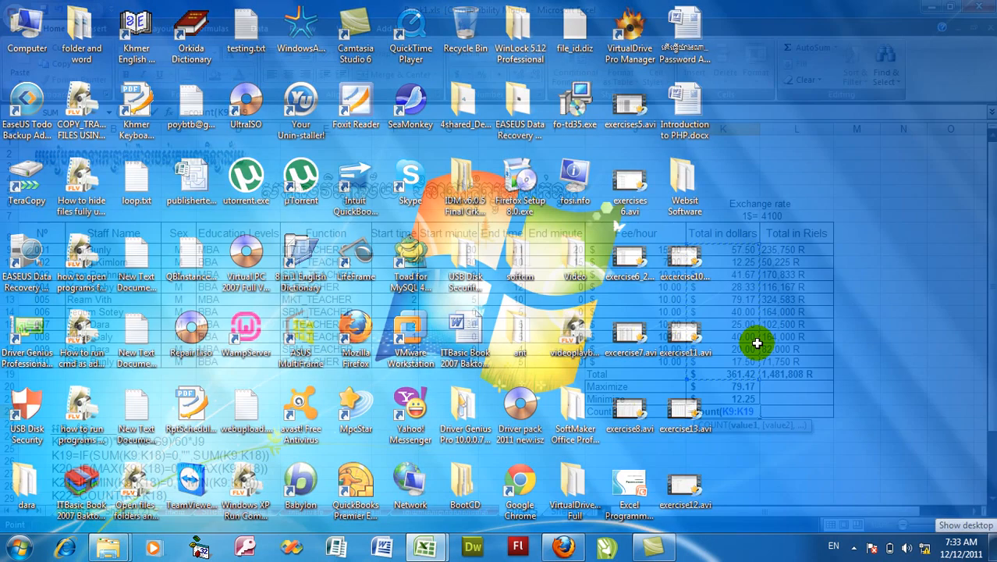
text())
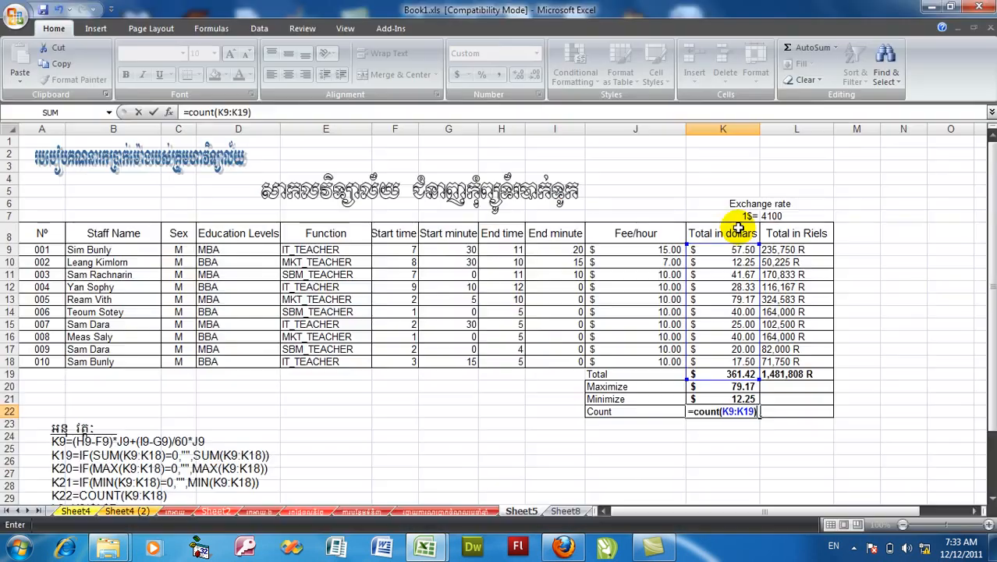
key(Return)
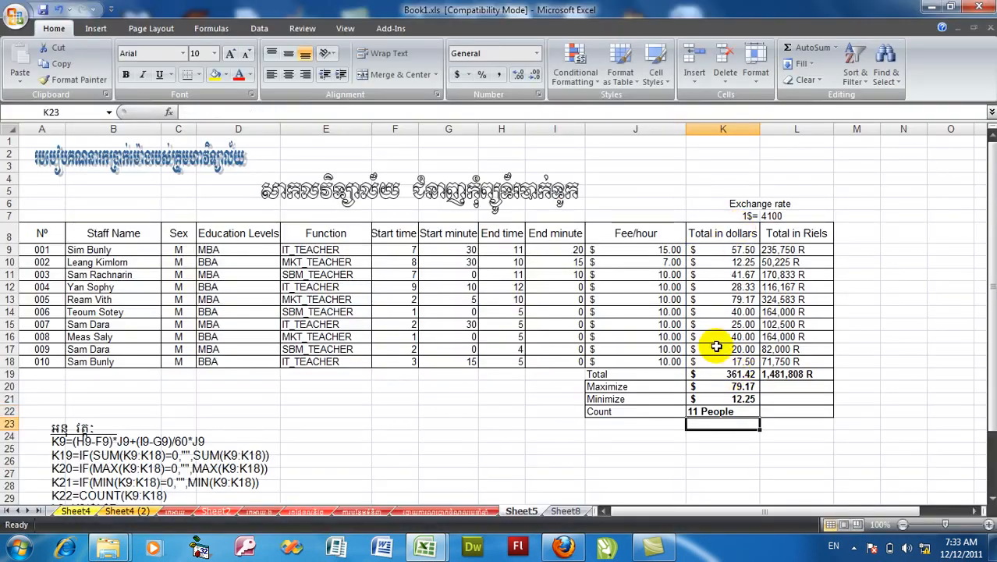
Begin the riel Maximize formula in L20 with the blank-if-zero condition, =IF(MAX(L9:L18)=0,"",.
click(779, 386)
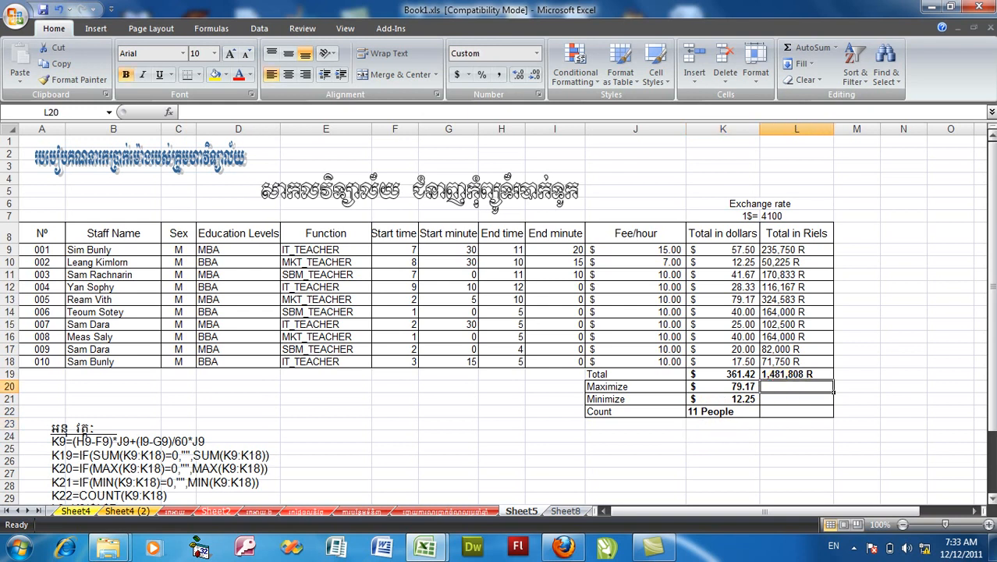
text(=)
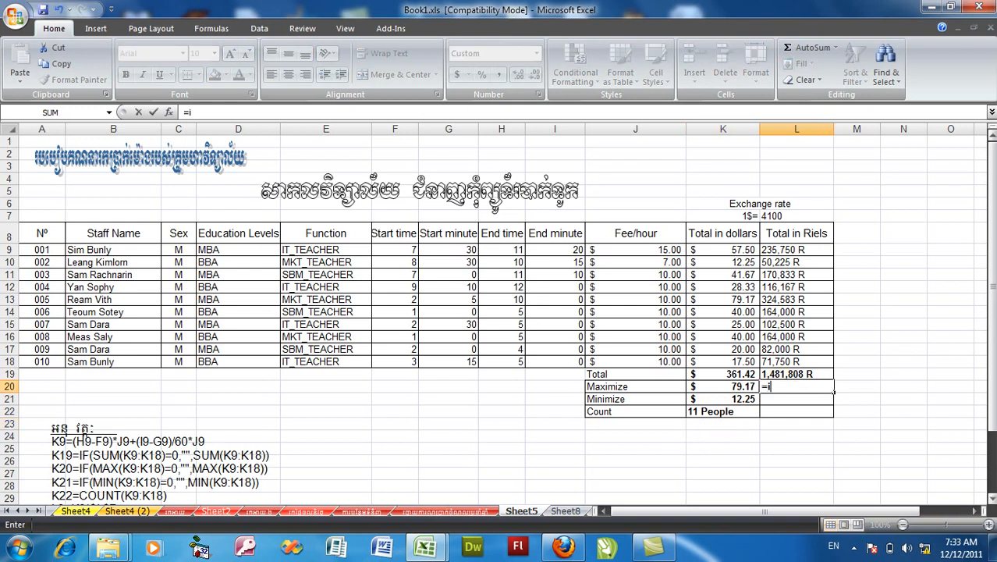
text(if)
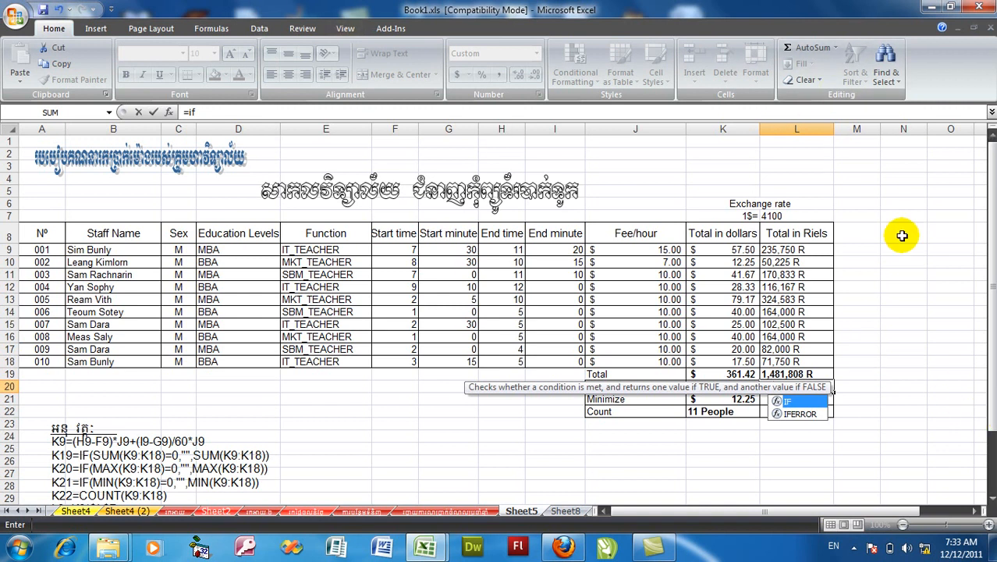
text(()
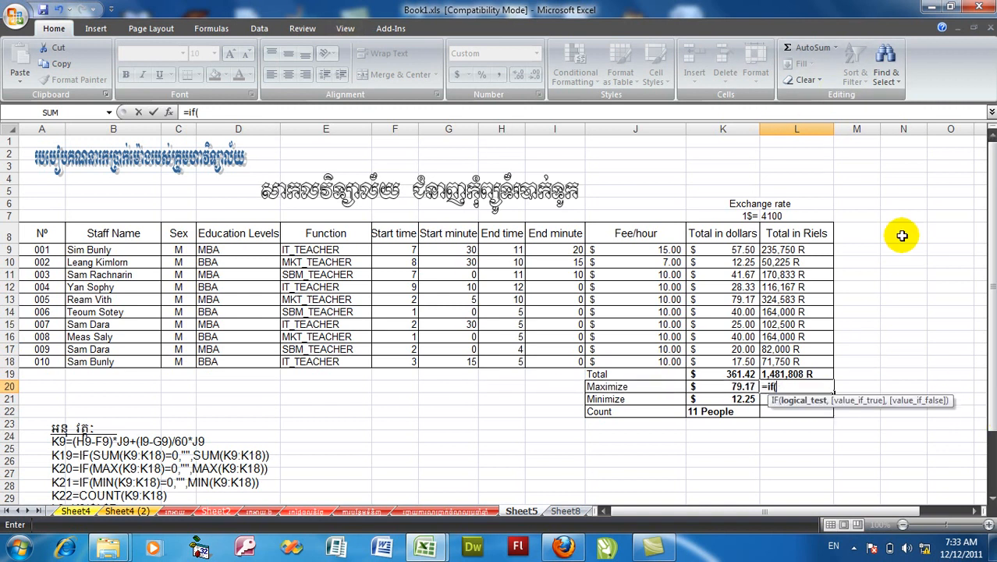
text(ma)
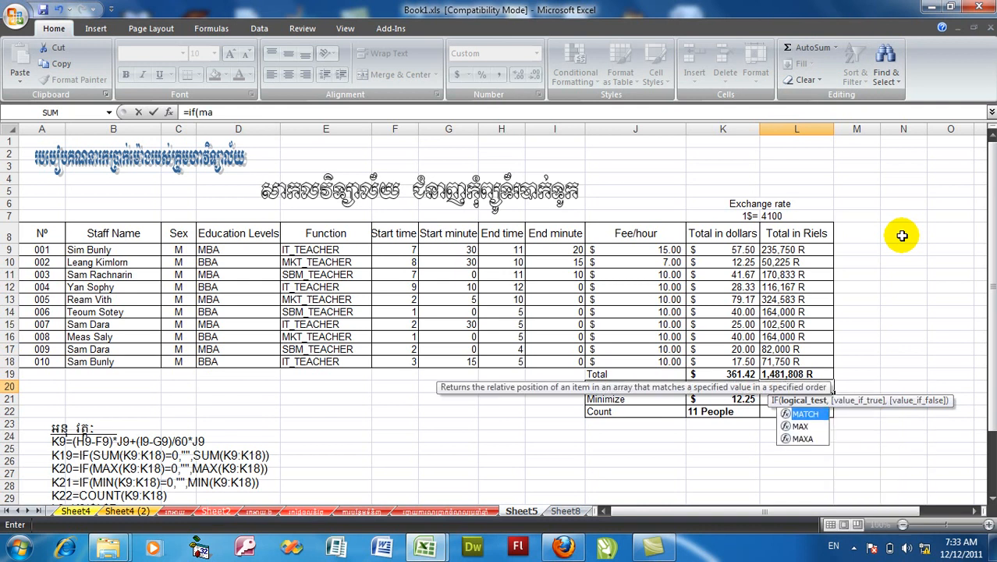
text(x()
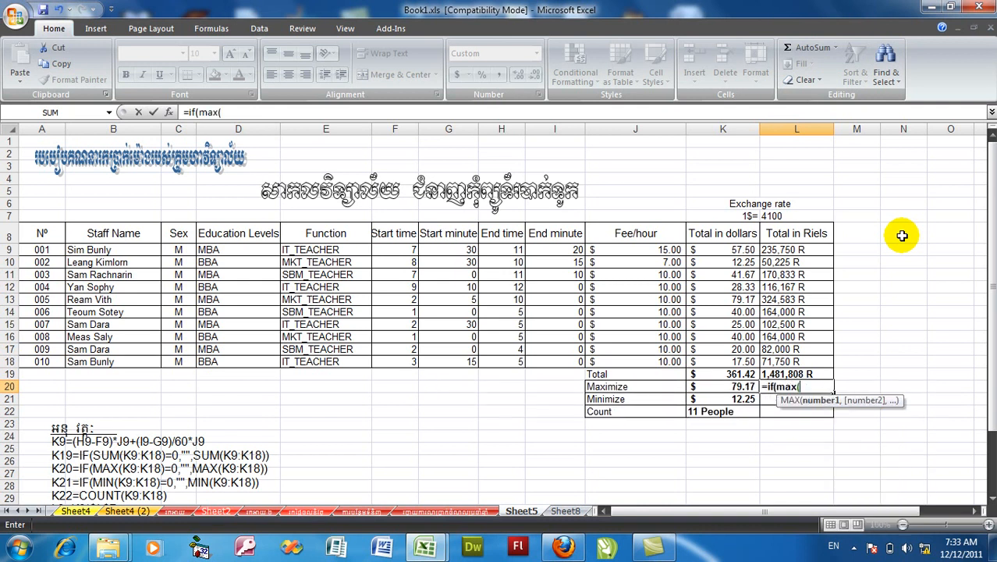
drag(775, 250, 780, 365)
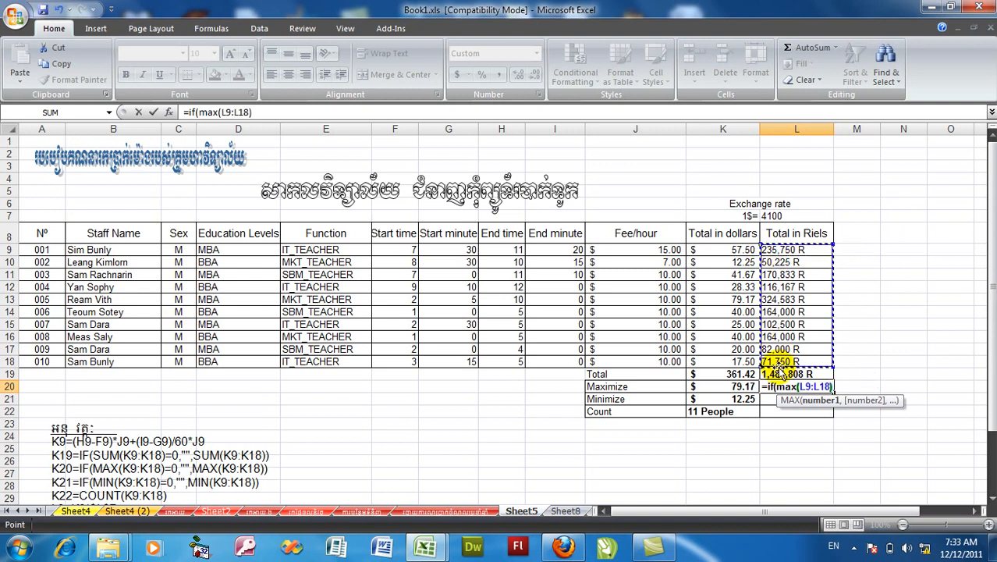
text()=0,"",)
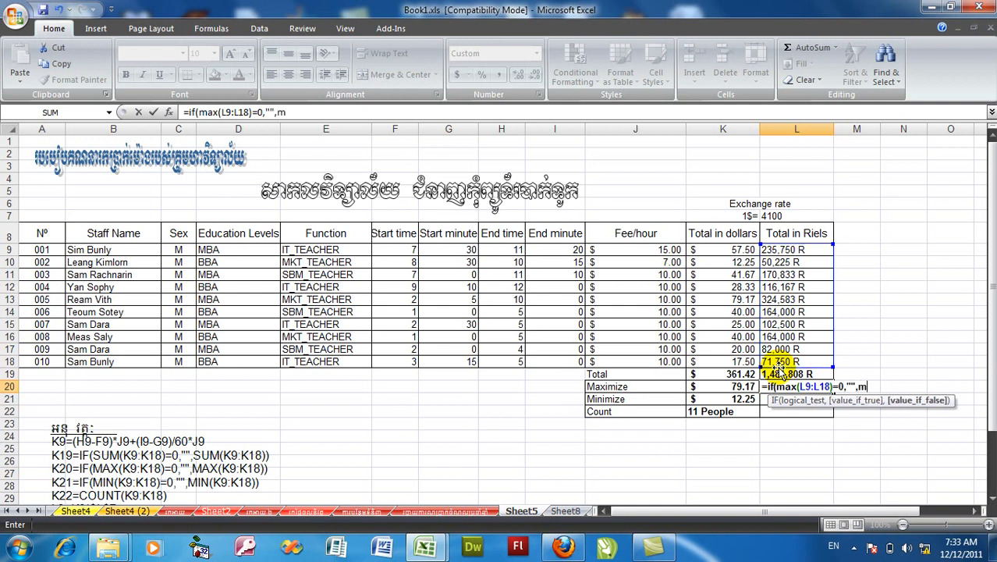
Finish the L20 formula with MAX(L9:L18) as the false result.
text(max()
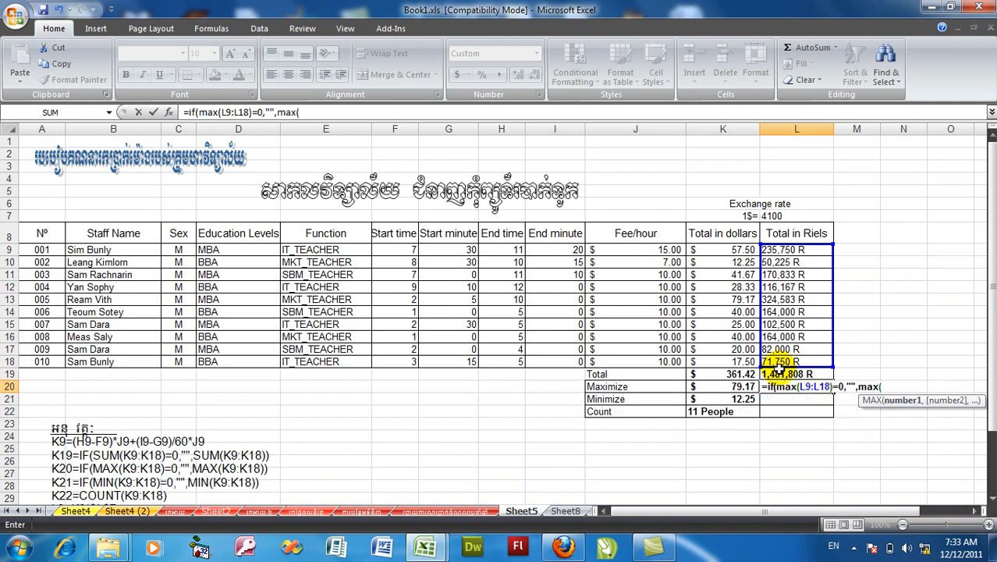
drag(784, 250, 794, 364)
text())
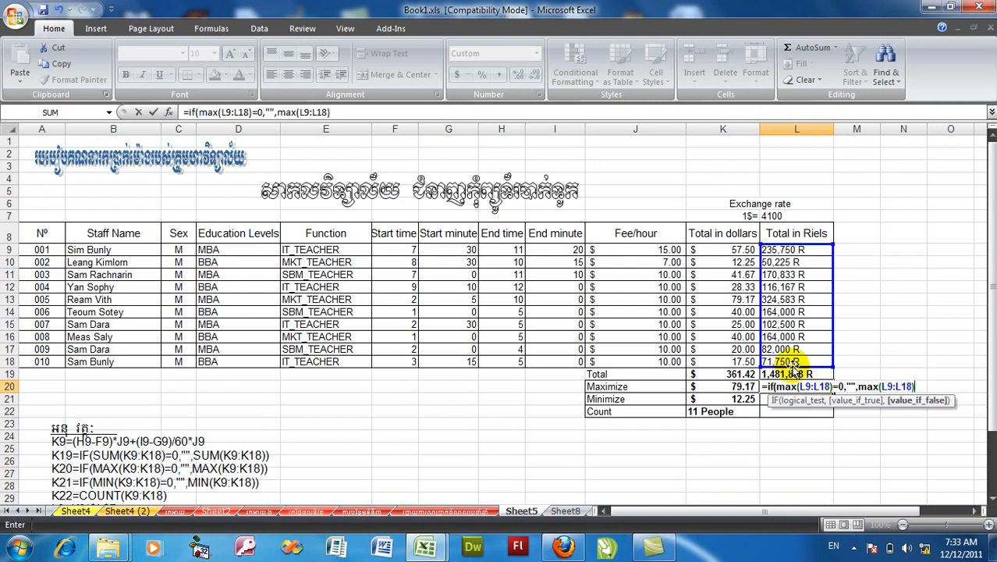
text())
key(Return)
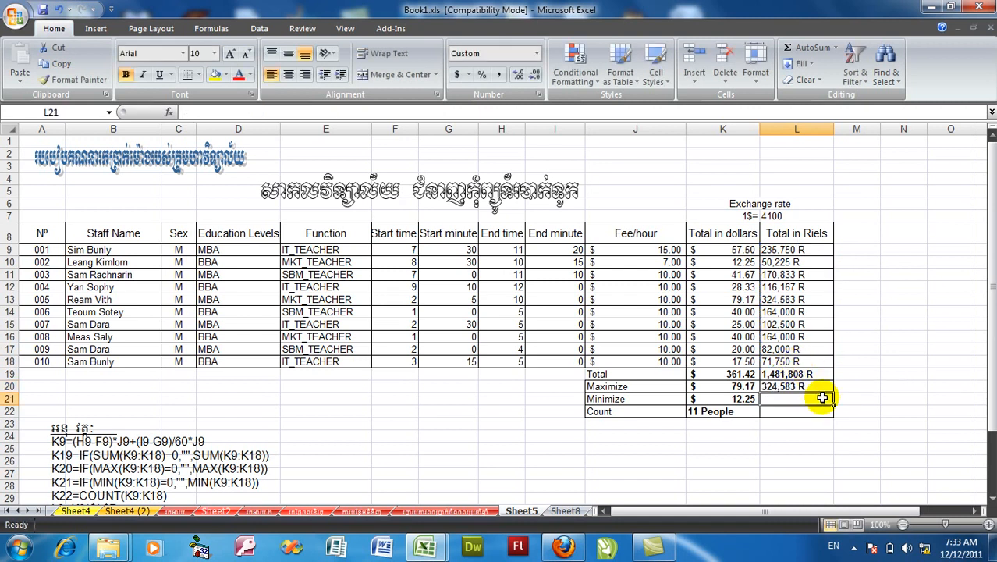
Begin the riel Minimize formula in L21 with the zero test on the riel column, =IF(MIN(L9:L18)=0,.
text(=if)
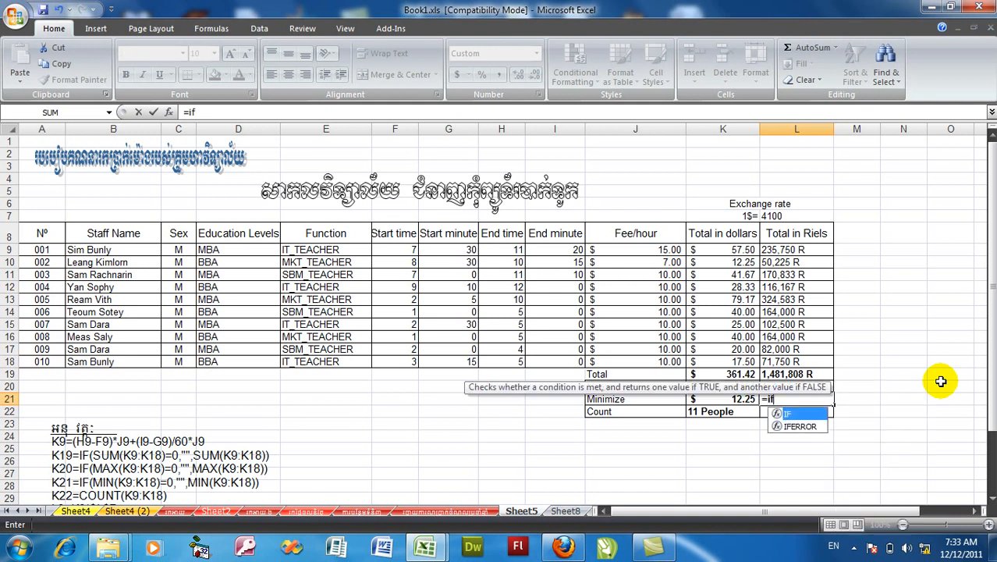
text((m)
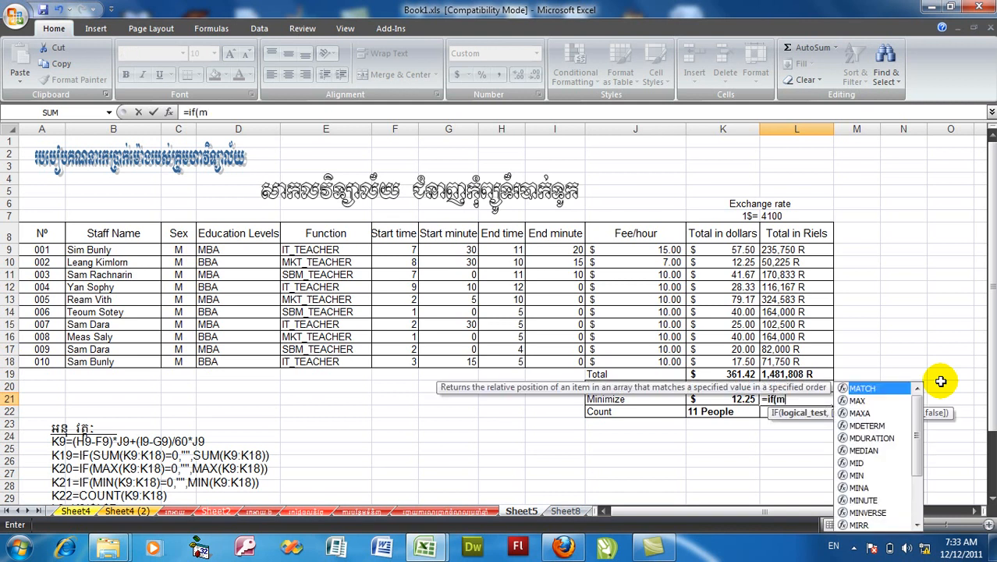
text(in)
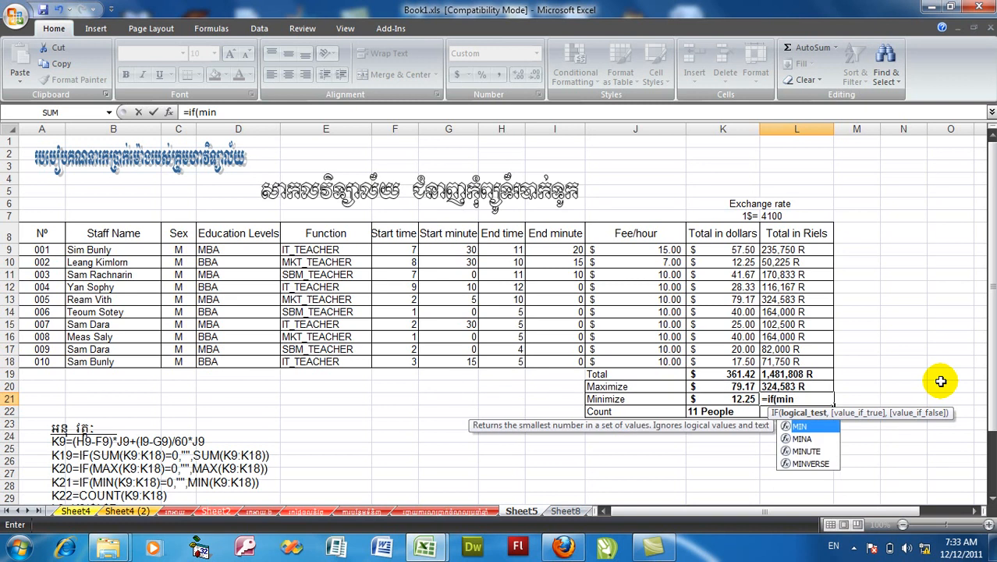
text(()
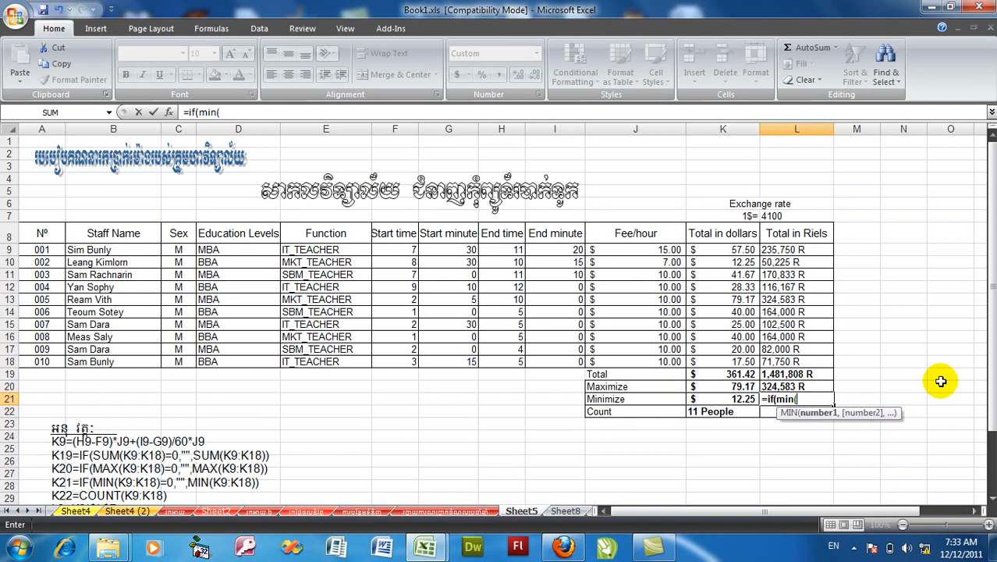
drag(772, 254, 783, 363)
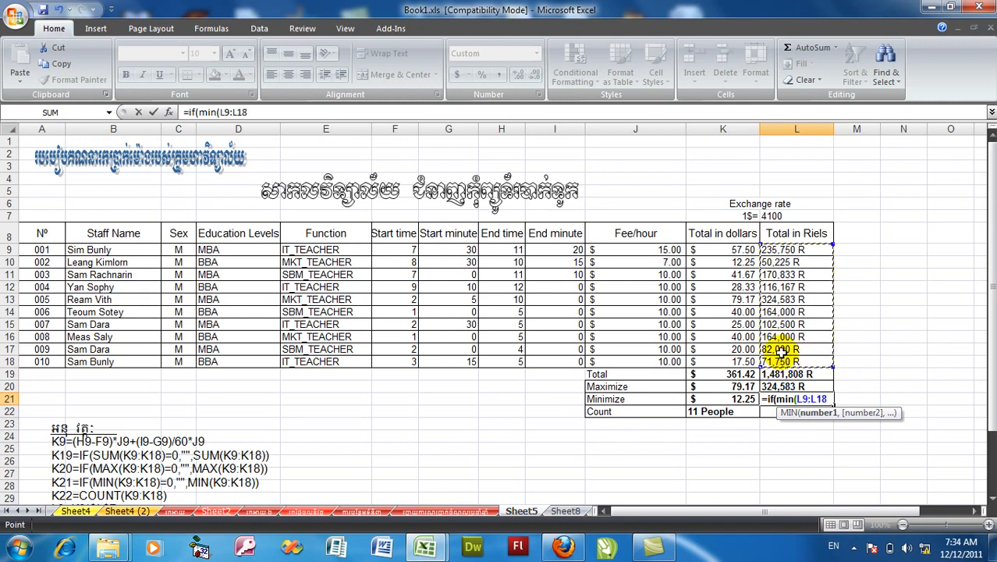
text()=)
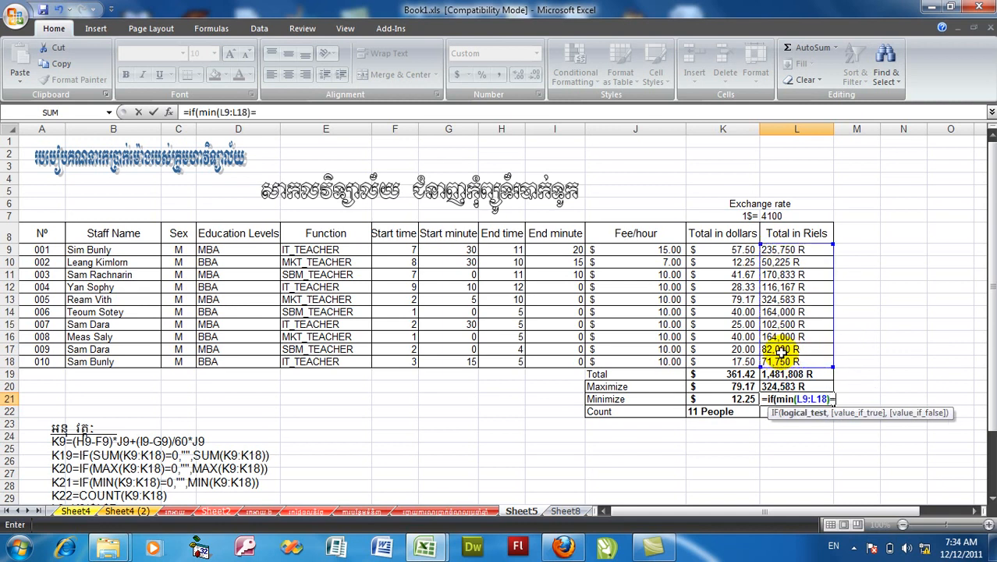
text(0,)
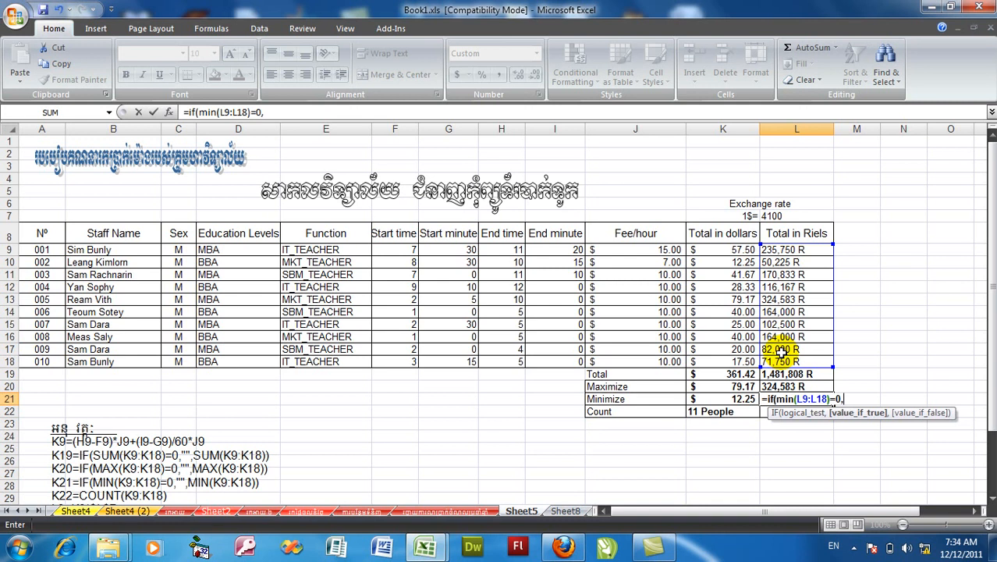
Complete the L21 formula with a blank "" as the true result and MIN(L9:L18) as the false result.
text("",mi)
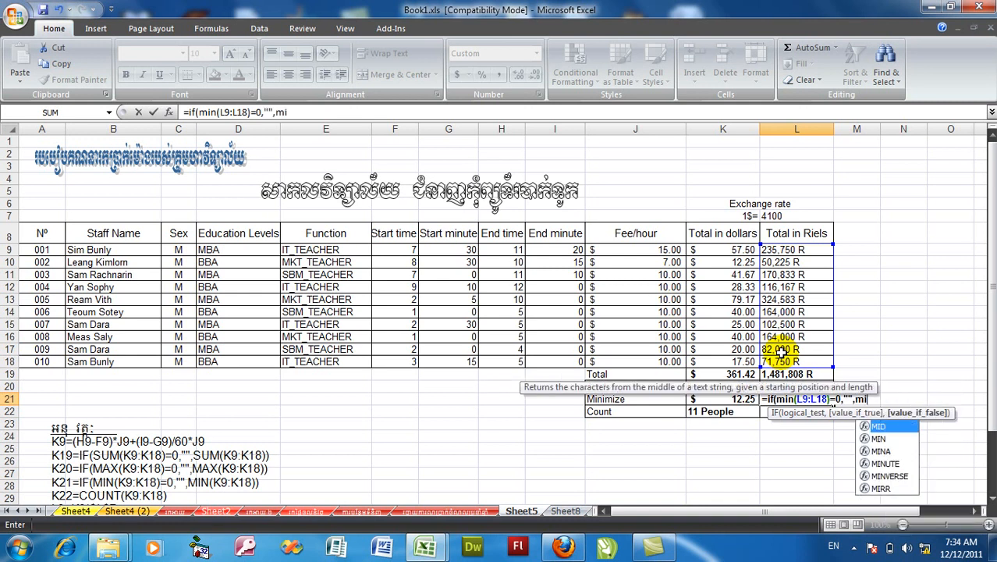
text(n()
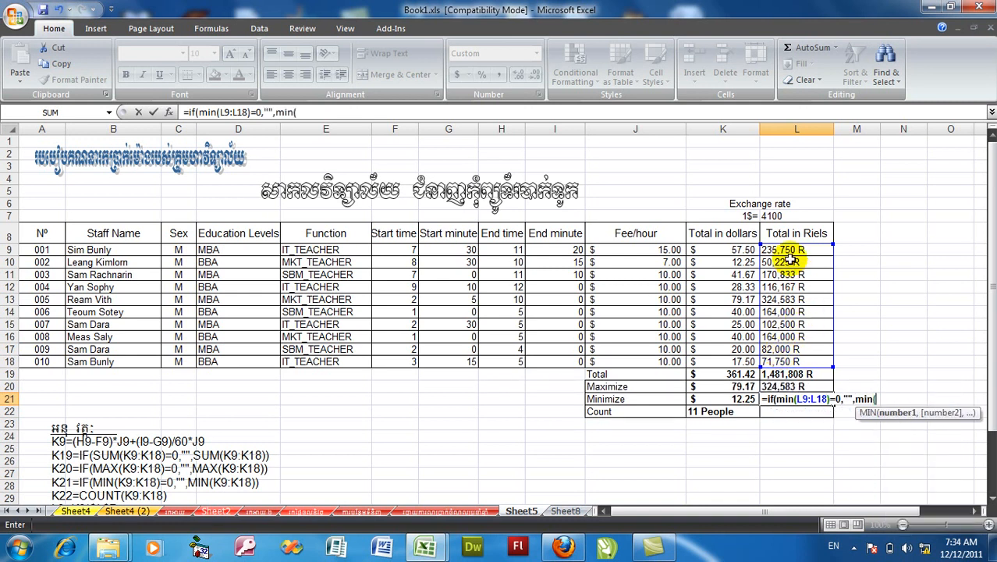
drag(790, 248, 776, 360)
text())
key(Return)
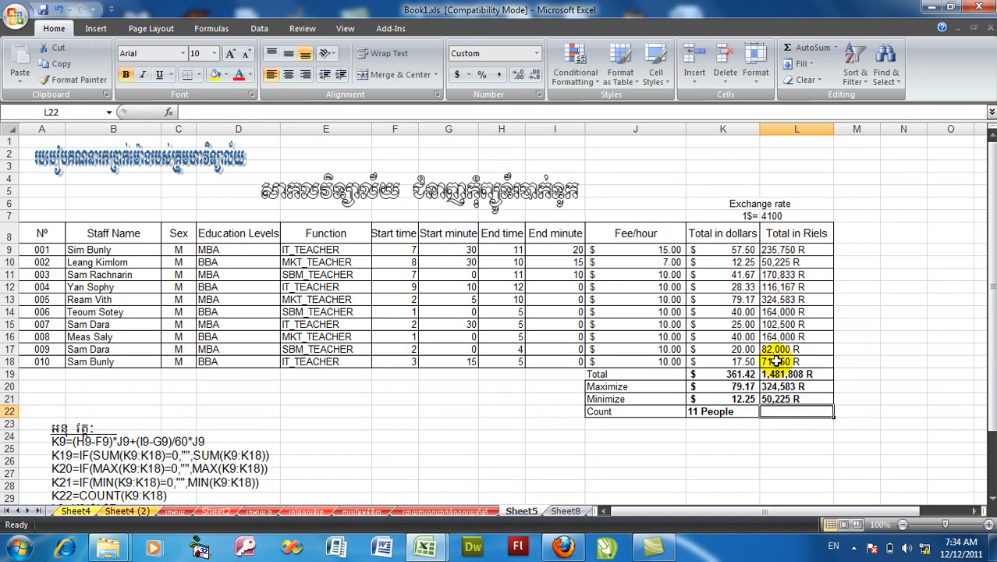
click(731, 400)
click(732, 400)
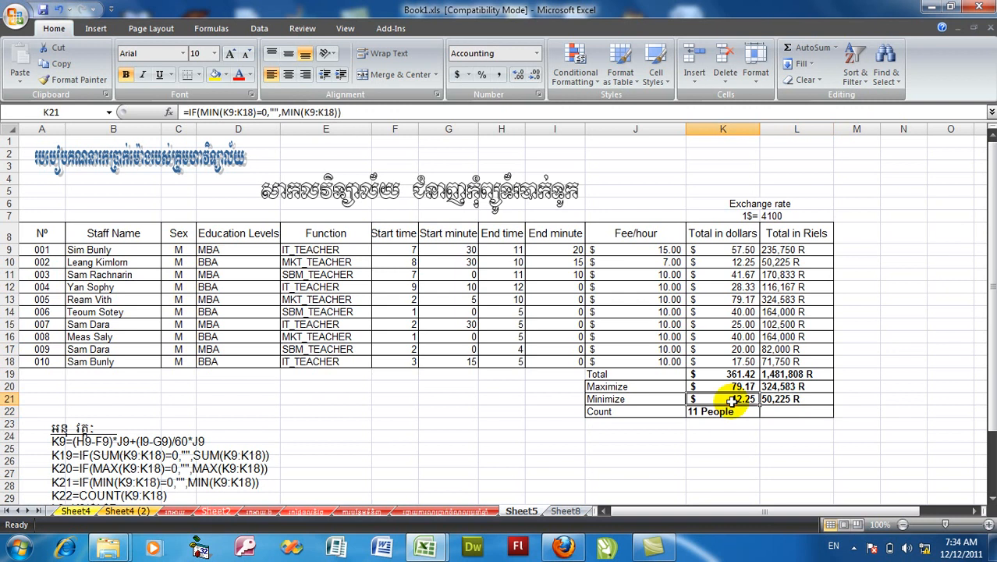